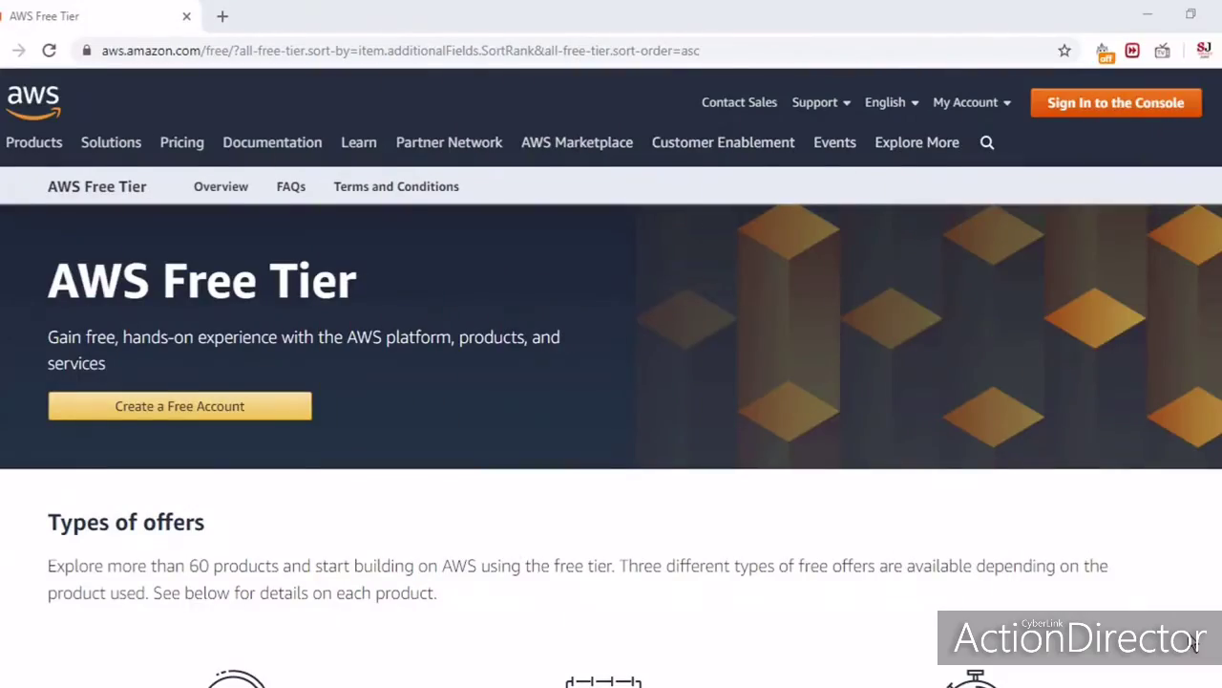
- Look over the AWS Free Tier offers and start creating an AWS account from the AWS home page
{"action": "scroll", "coordinate": [611, 446], "scroll_direction": "down", "scroll_amount": 2}
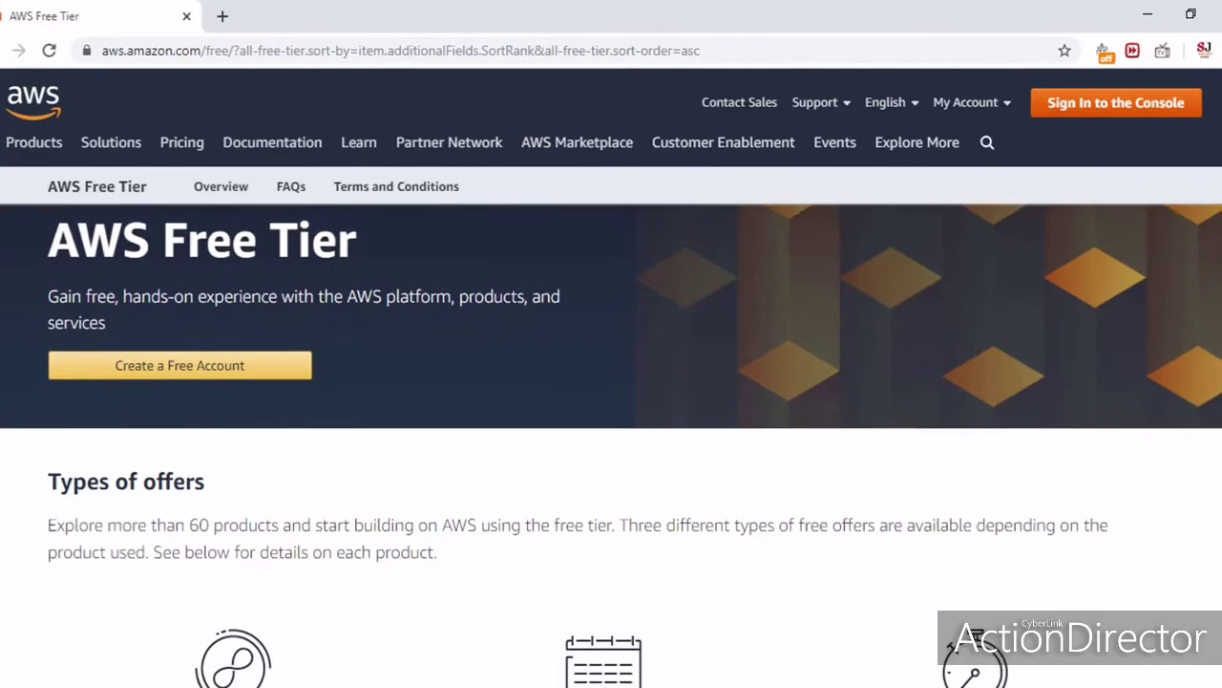
{"action": "scroll", "coordinate": [611, 481], "scroll_direction": "down", "scroll_amount": 1}
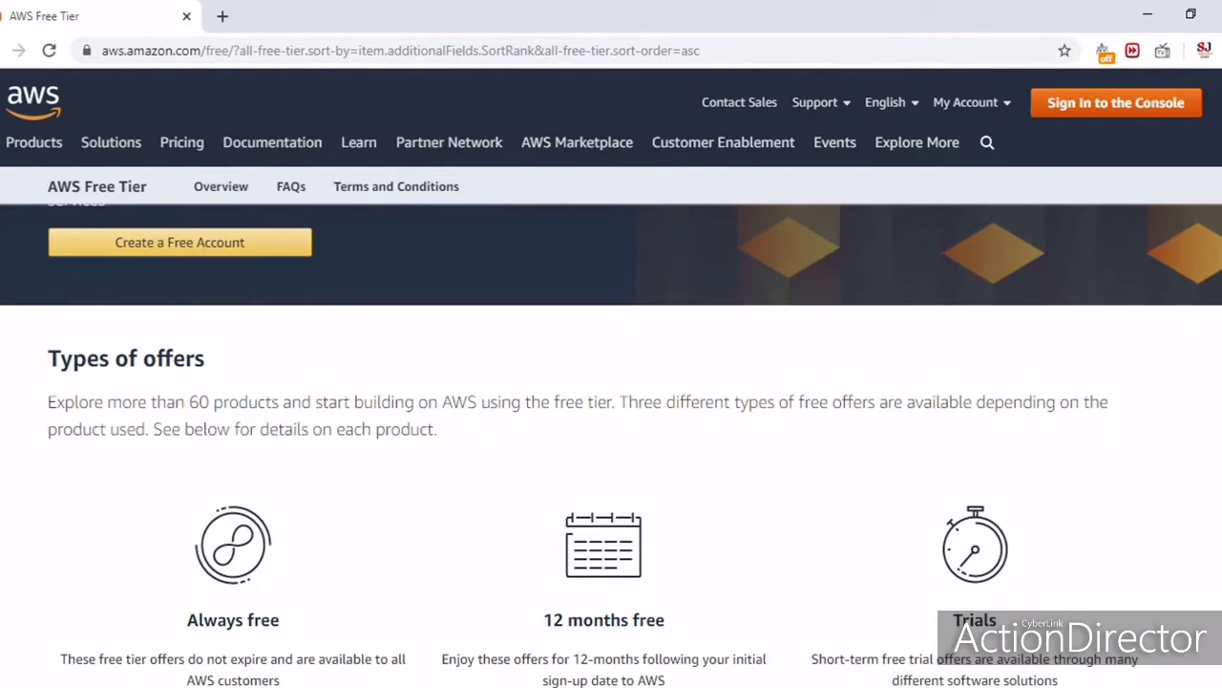
{"action": "scroll", "coordinate": [611, 446], "scroll_direction": "down", "scroll_amount": 1}
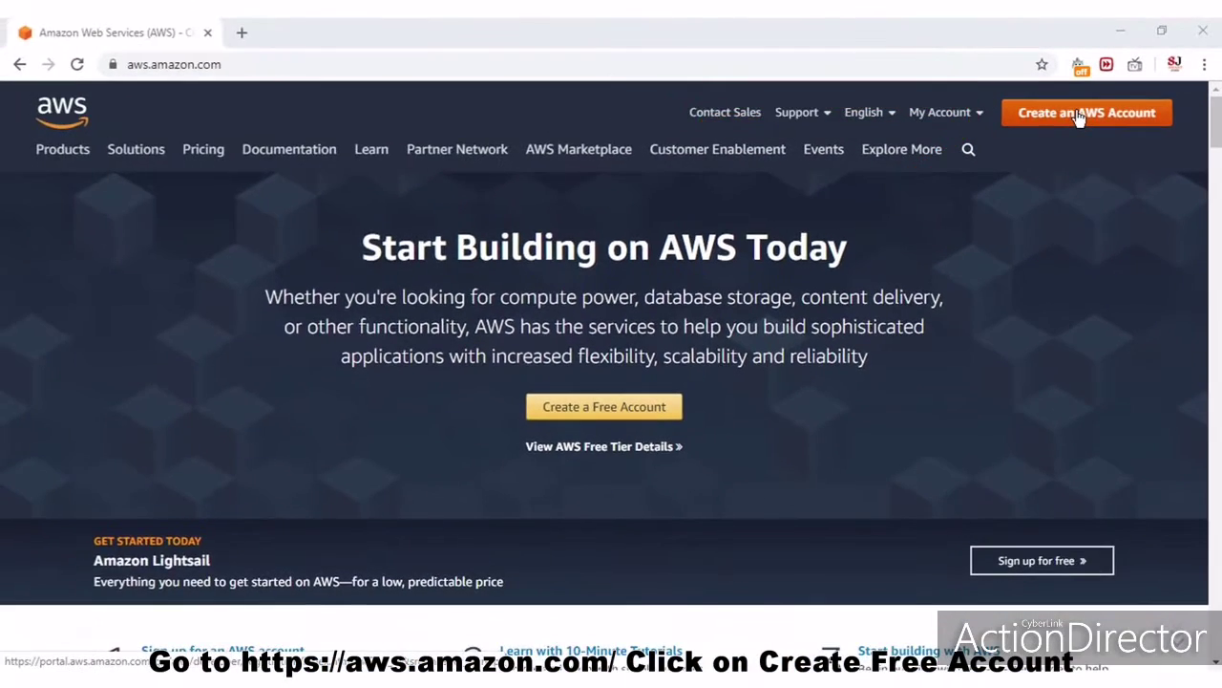
{"action": "left_click", "coordinate": [1079, 115]}
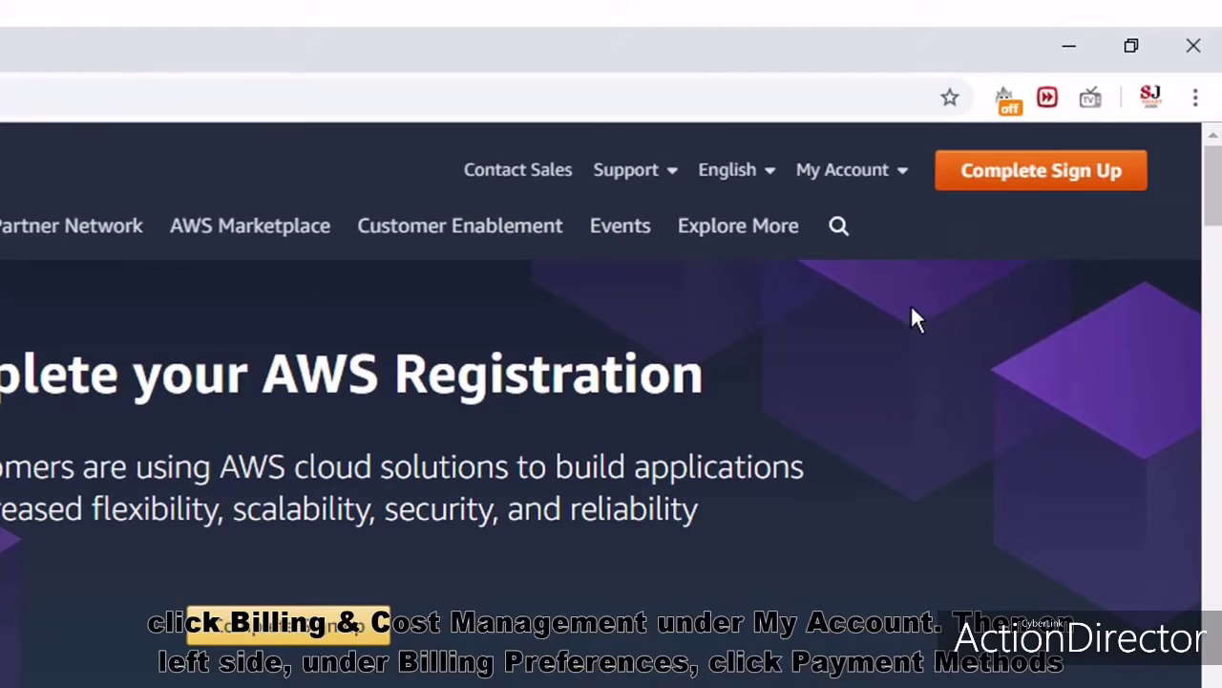
- Open the account's payment methods in Billing & Cost Management and start adding a card
{"action": "mouse_move", "coordinate": [886, 176]}
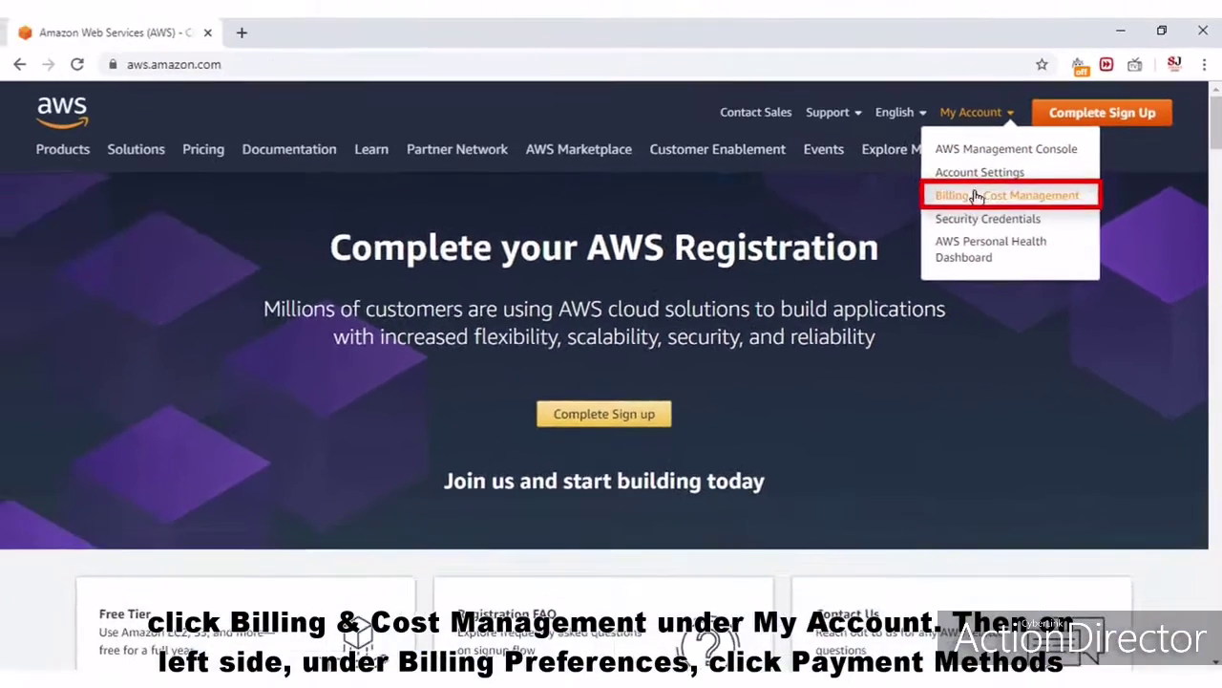
{"action": "left_click", "coordinate": [938, 230]}
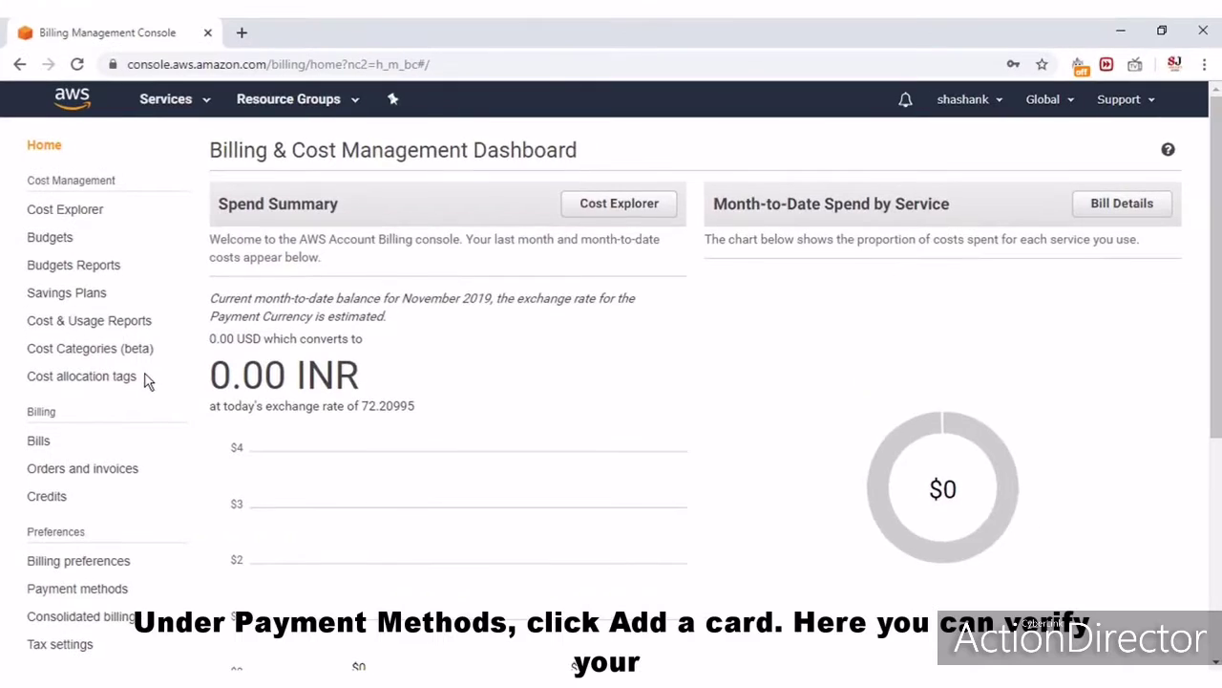
{"action": "left_click", "coordinate": [95, 588]}
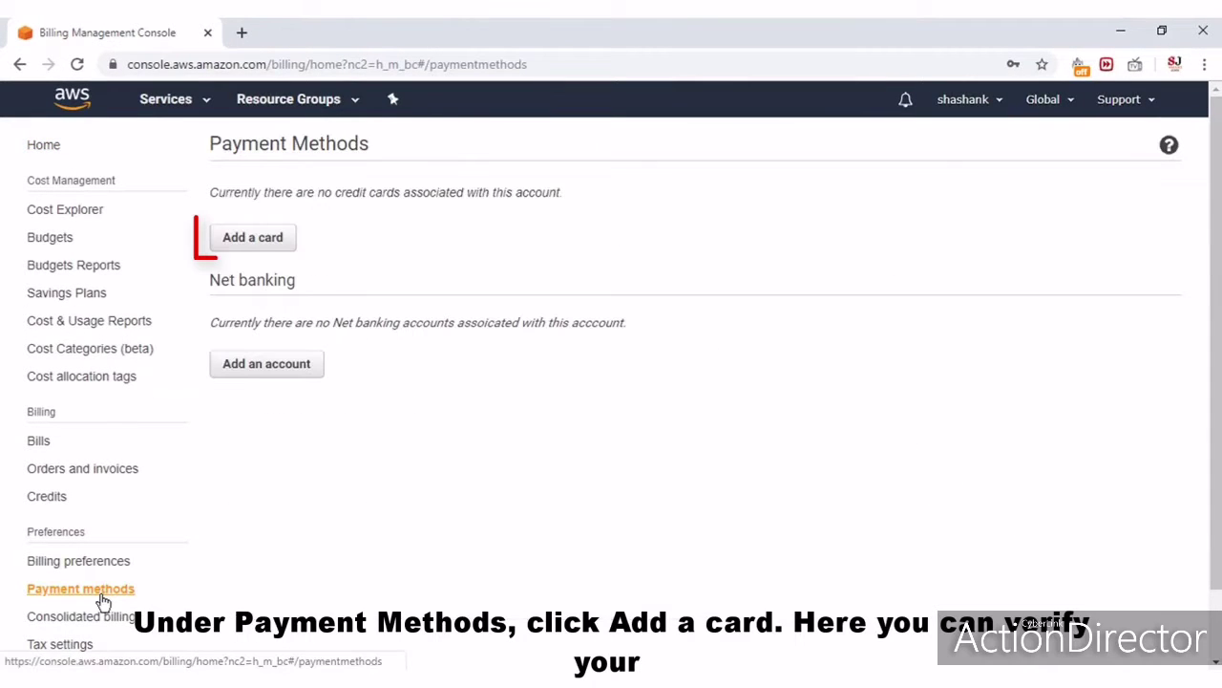
{"action": "left_click", "coordinate": [283, 252]}
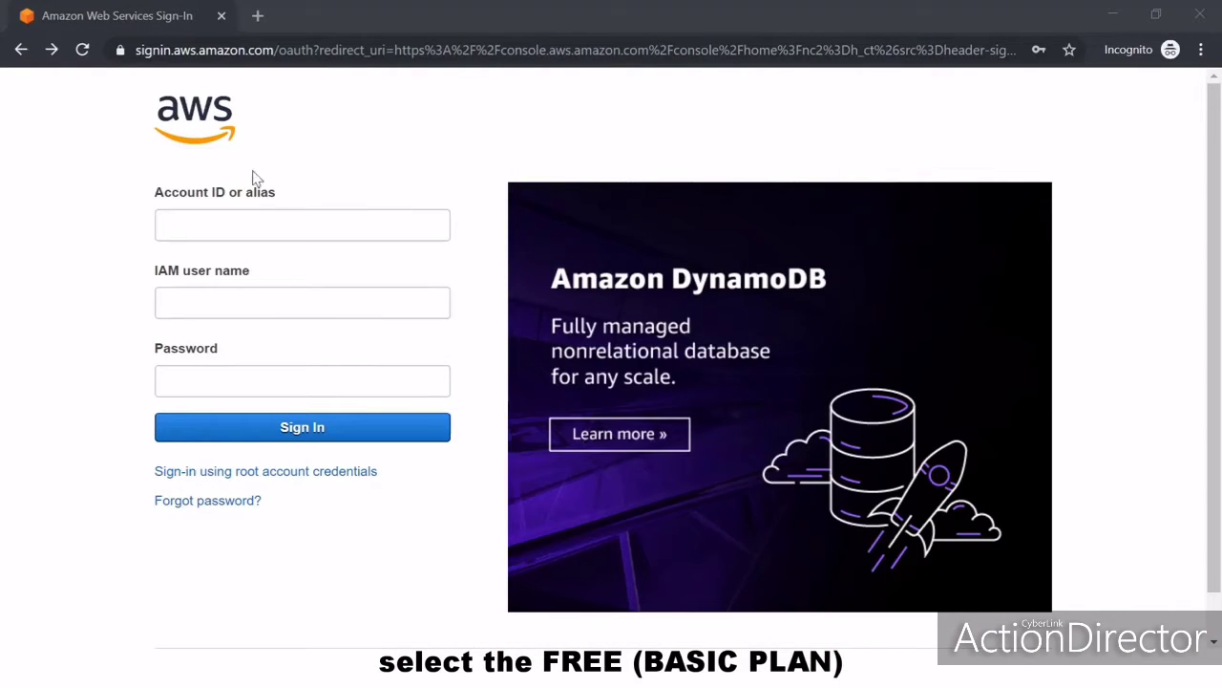
- Switch to signing in with root account credentials and start the EC2 wizard for launching a virtual machine
{"action": "left_click", "coordinate": [315, 471]}
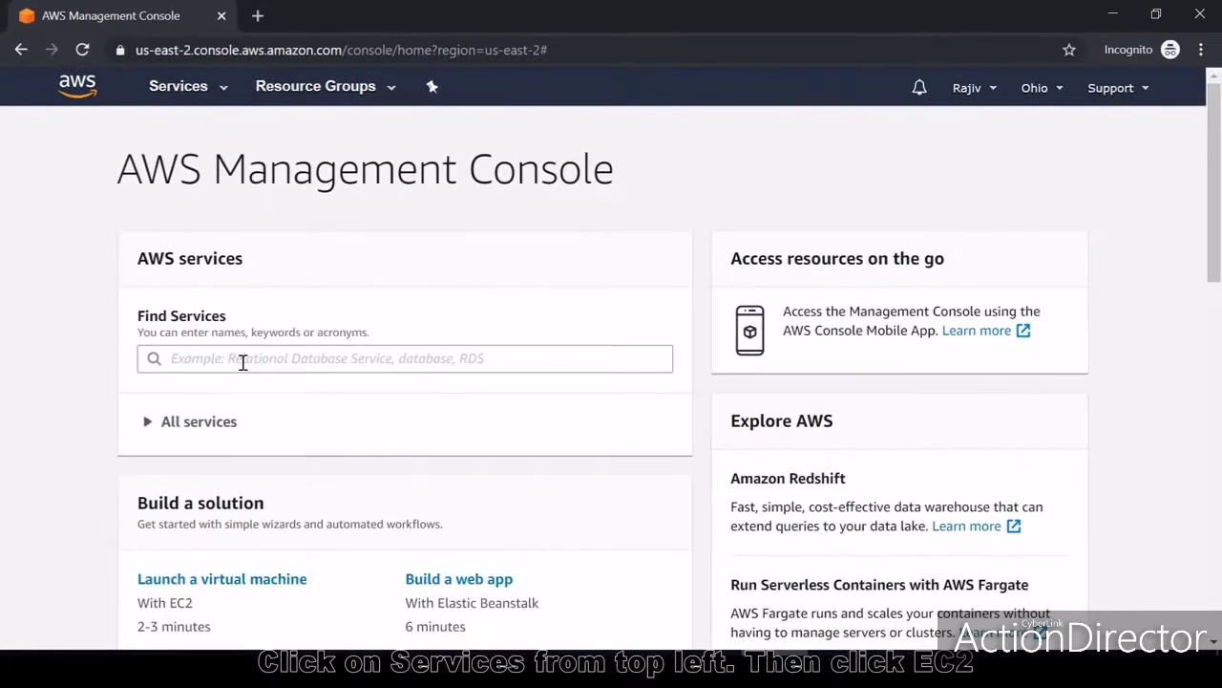
{"action": "scroll", "coordinate": [131, 450], "scroll_direction": "down", "scroll_amount": 2}
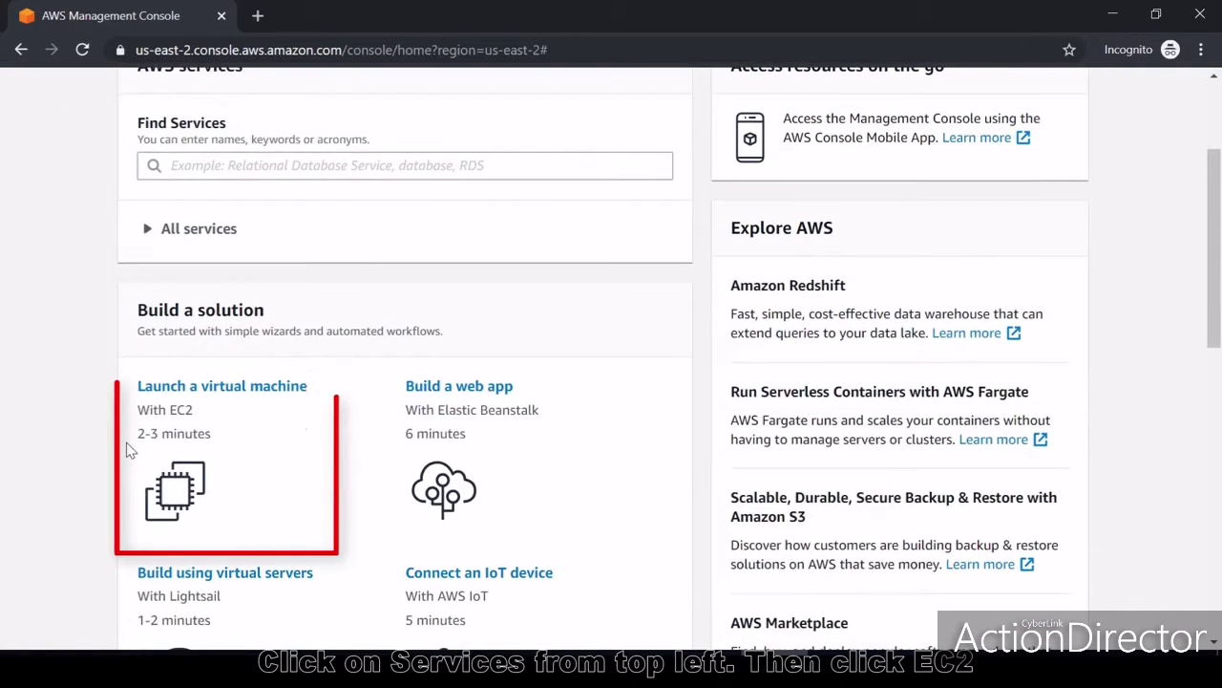
{"action": "left_click", "coordinate": [175, 432]}
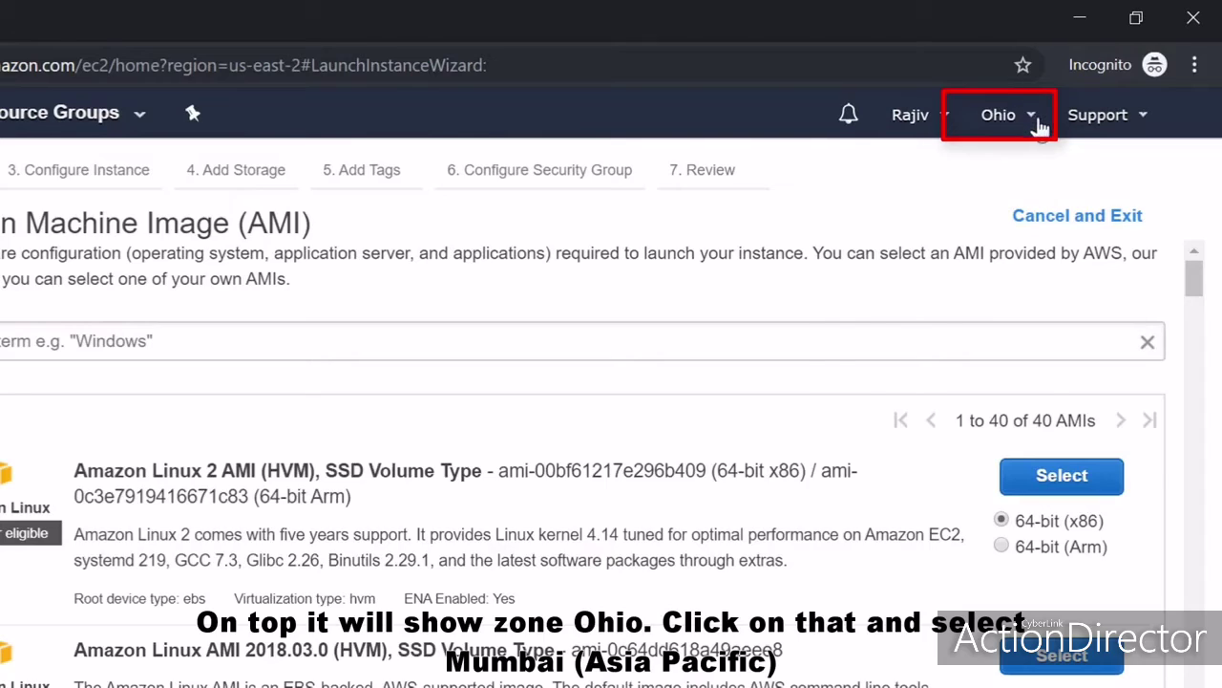
- Change the console region to Asia Pacific (Mumbai)
{"action": "left_click", "coordinate": [1037, 120]}
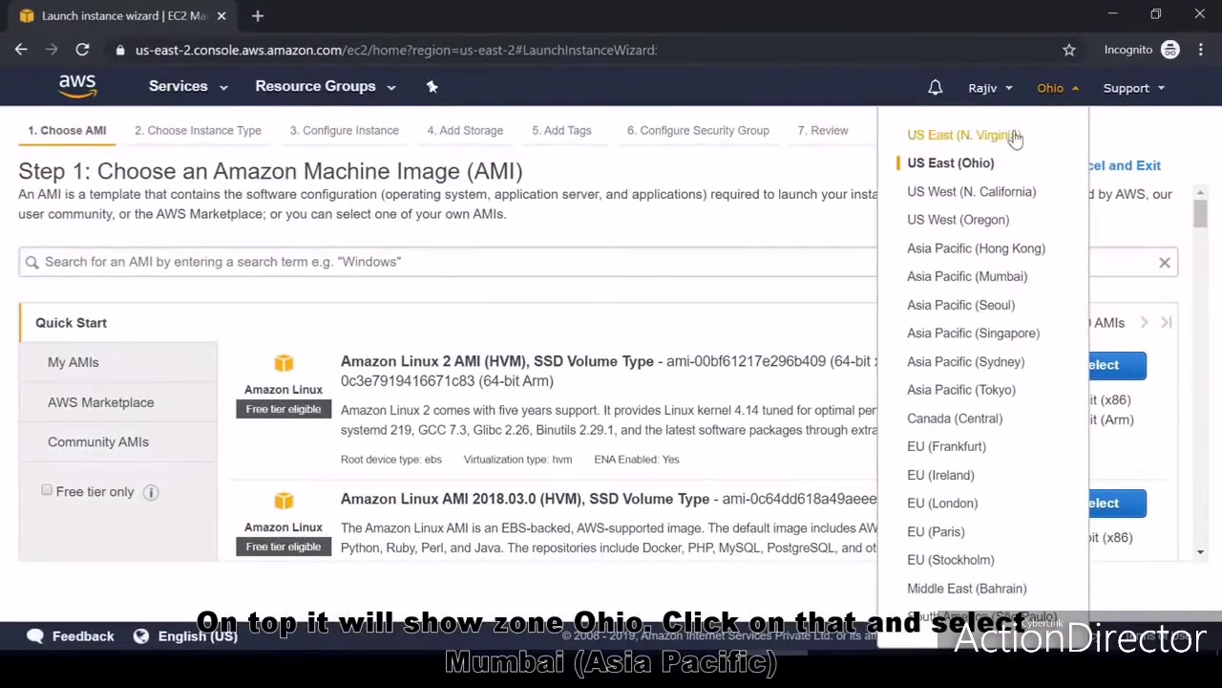
{"action": "left_click", "coordinate": [946, 361]}
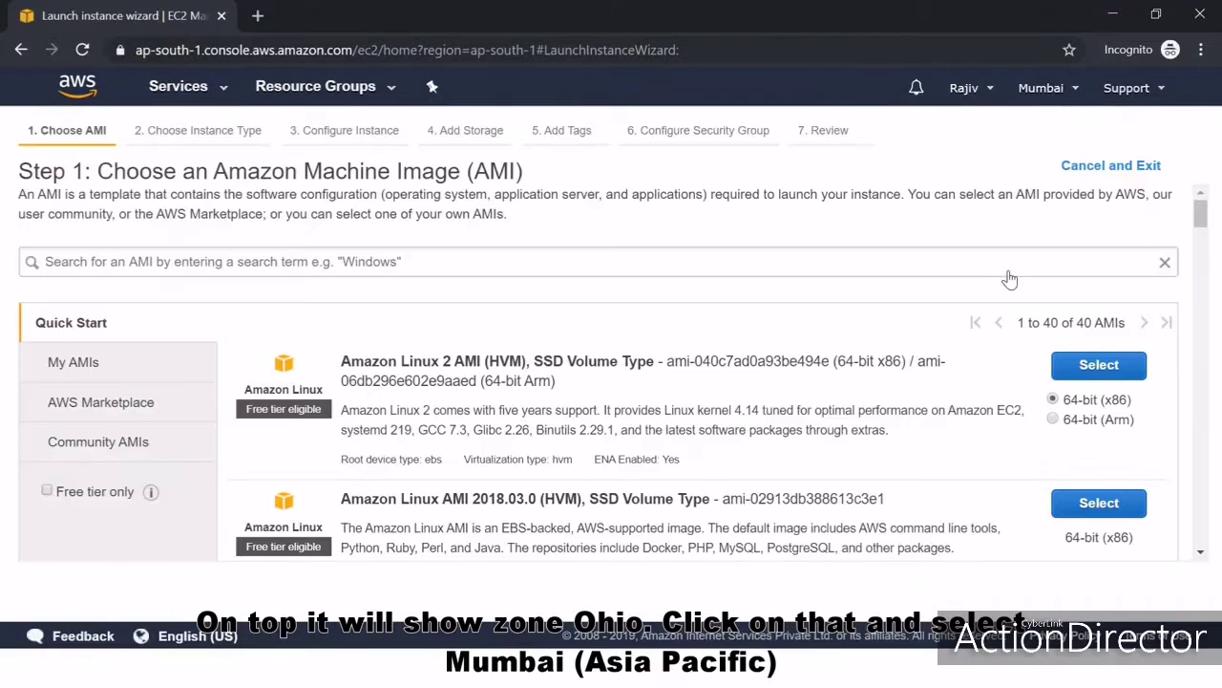
- Select the Microsoft Windows Server 2019 Base image as the instance's AMI
{"action": "scroll", "coordinate": [646, 417], "scroll_direction": "down", "scroll_amount": 3}
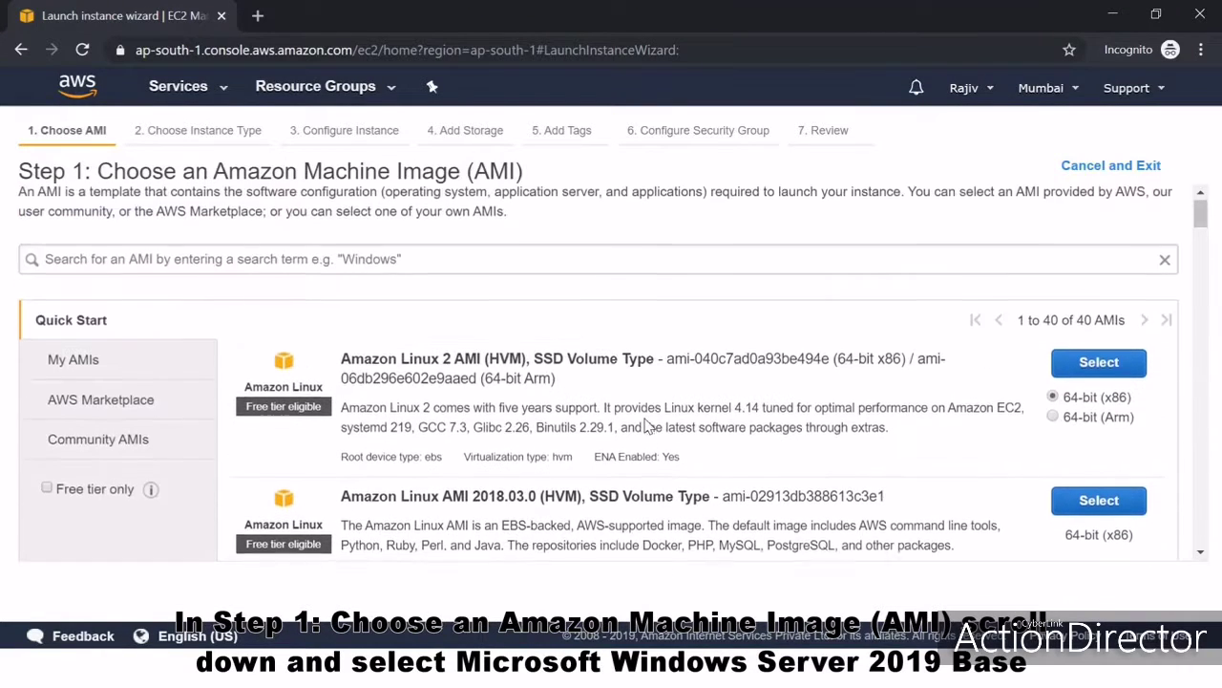
{"action": "scroll", "coordinate": [646, 424], "scroll_direction": "down", "scroll_amount": 3}
{"action": "scroll", "coordinate": [646, 425], "scroll_direction": "down", "scroll_amount": 3}
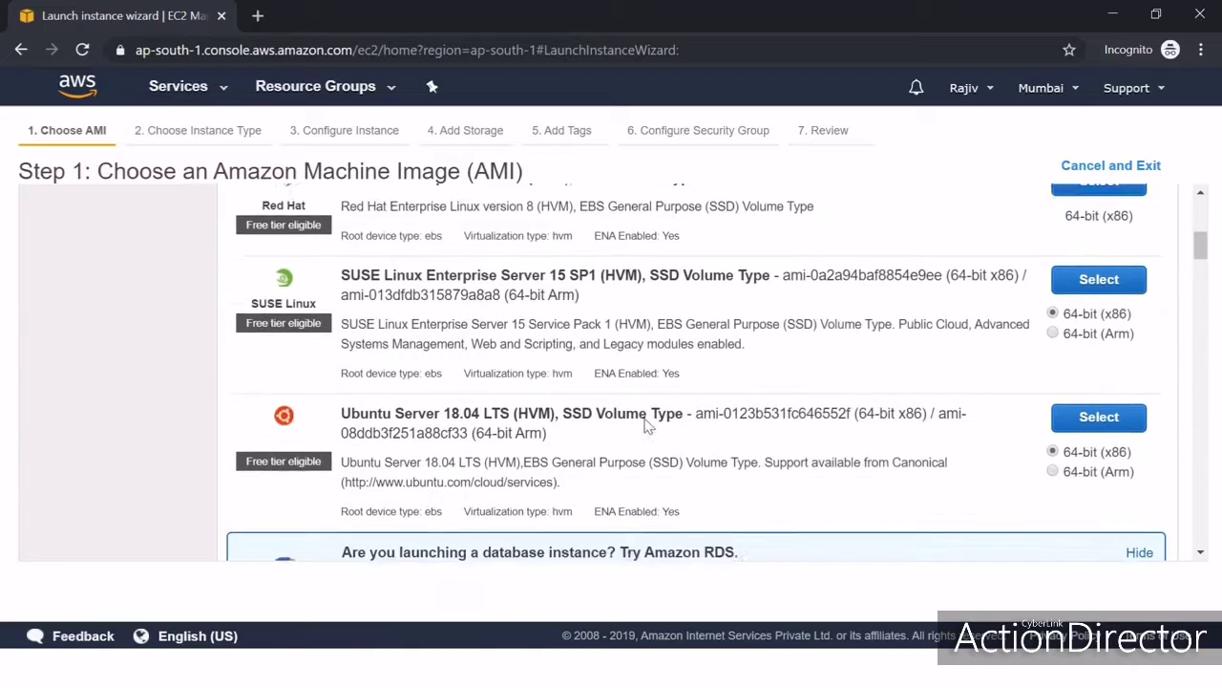
{"action": "scroll", "coordinate": [646, 425], "scroll_direction": "down", "scroll_amount": 2}
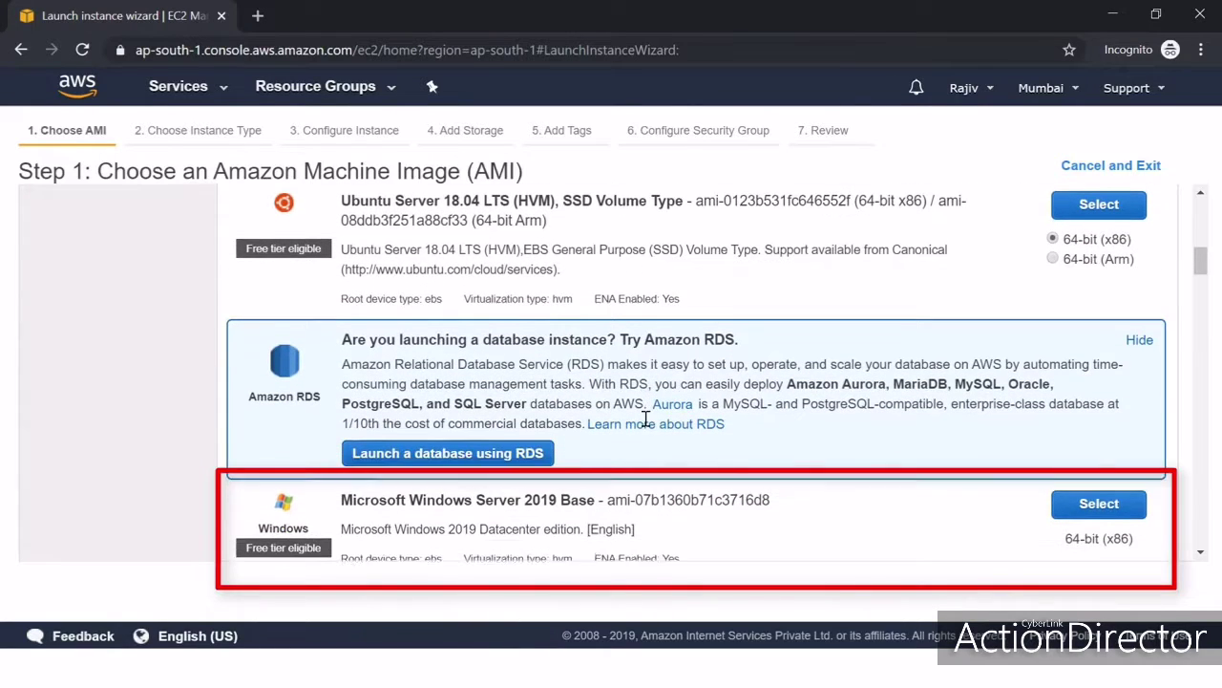
{"action": "scroll", "coordinate": [645, 425], "scroll_direction": "down", "scroll_amount": 2}
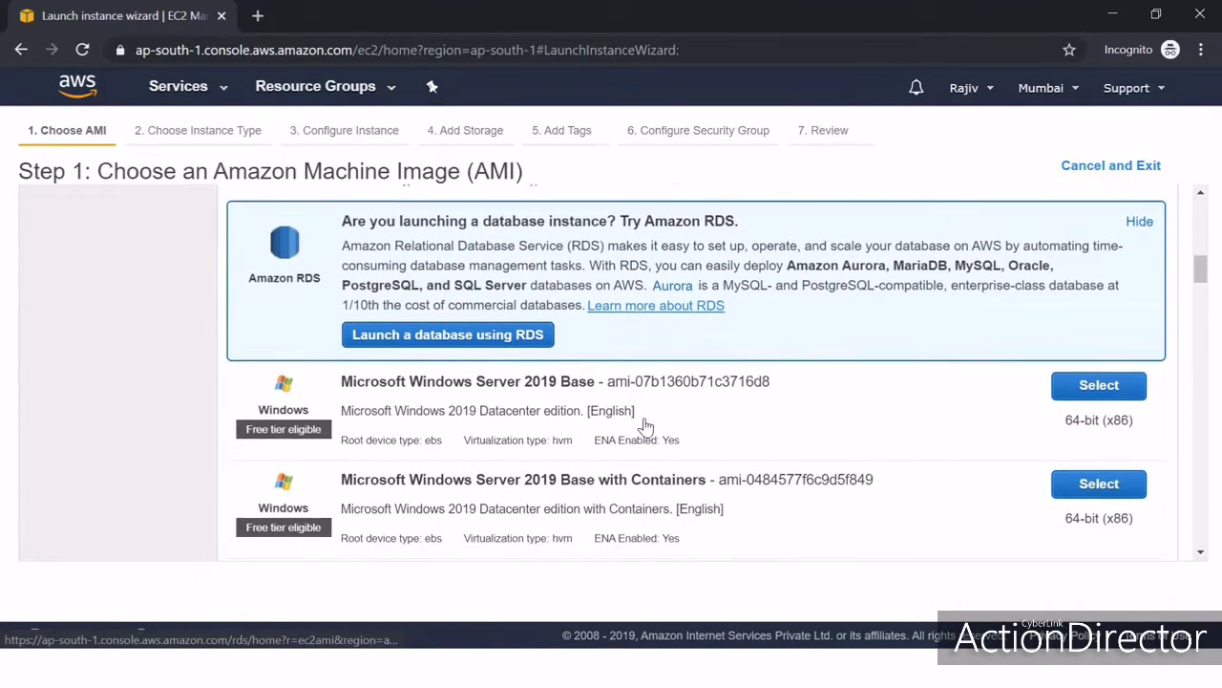
{"action": "left_click", "coordinate": [1101, 335]}
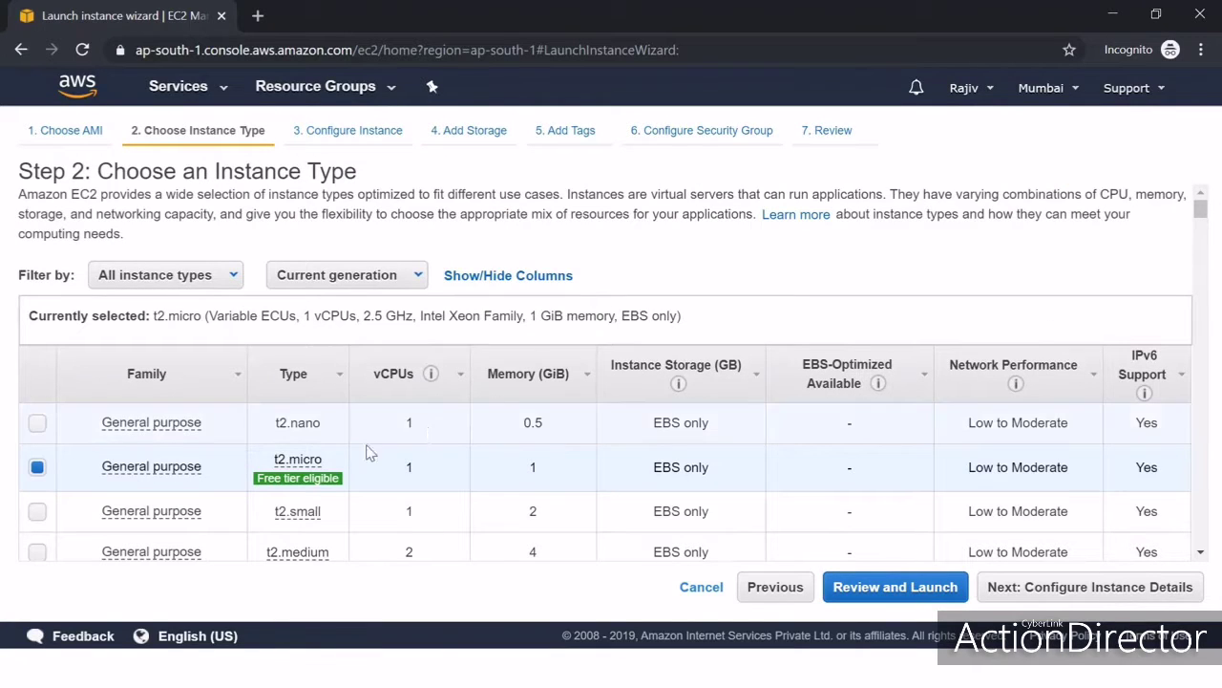
- Launch the t2.micro instance with a new key pair named myvpspassword, downloading its key file
{"action": "left_click", "coordinate": [916, 587]}
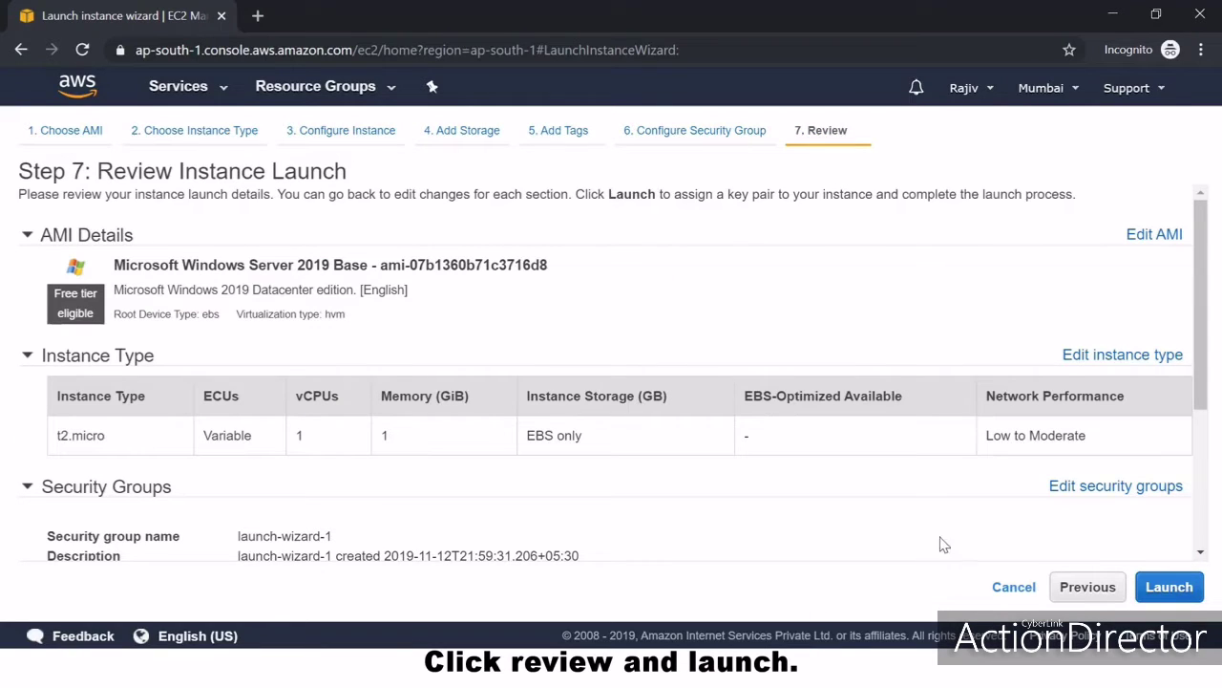
{"action": "left_click", "coordinate": [1167, 588]}
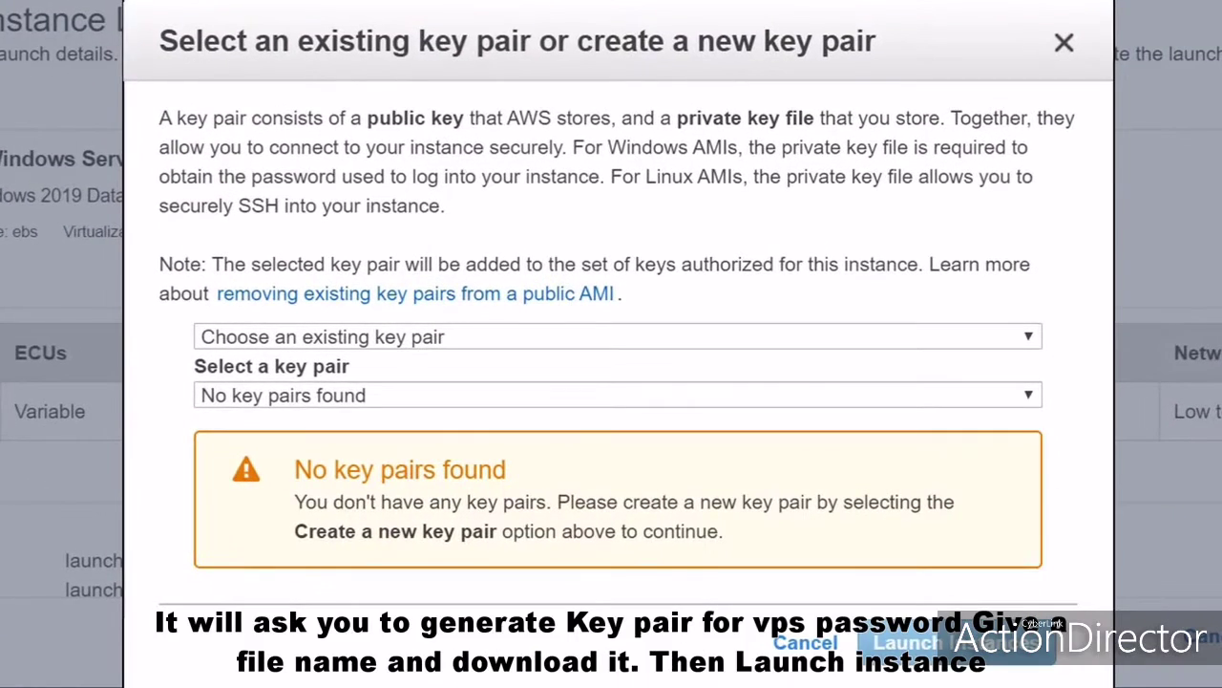
{"action": "left_click", "coordinate": [749, 336]}
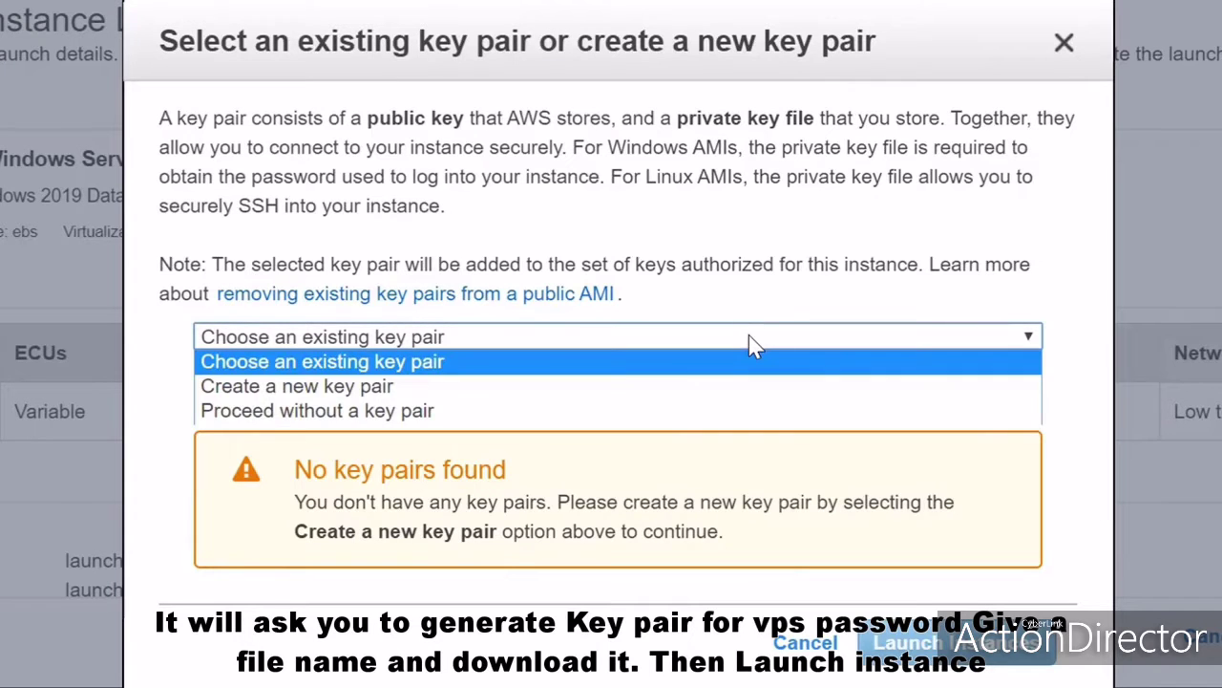
{"action": "left_click", "coordinate": [697, 388]}
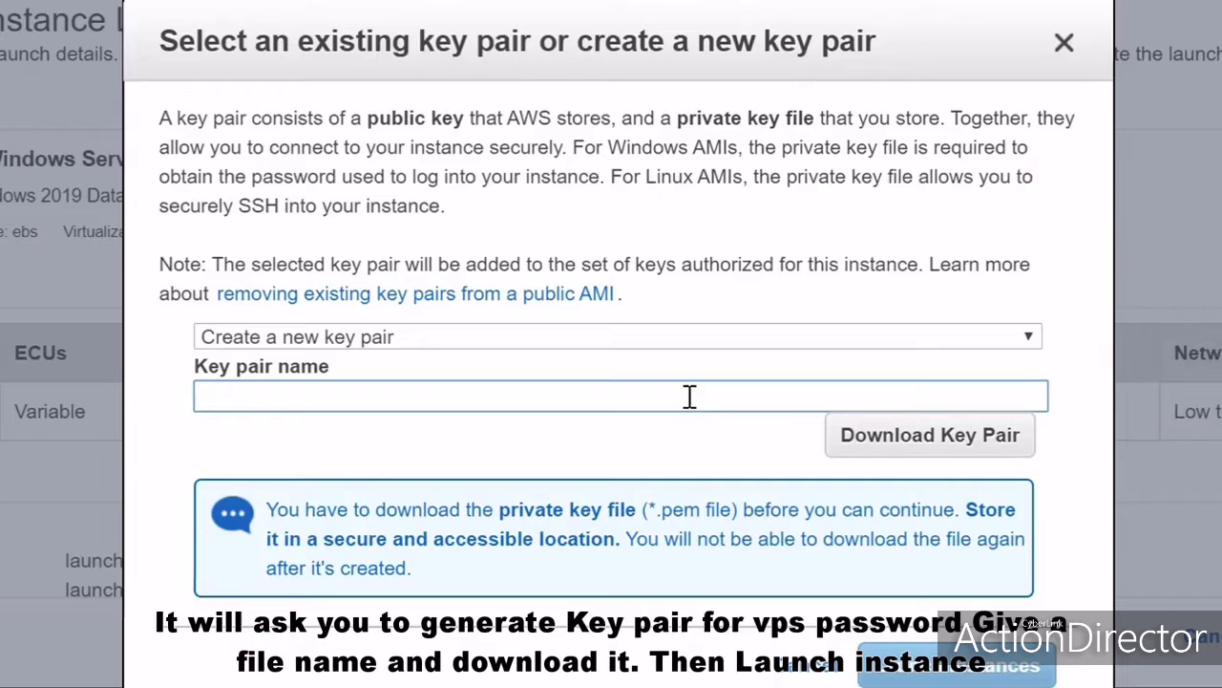
{"action": "type", "text": "myvpspassword"}
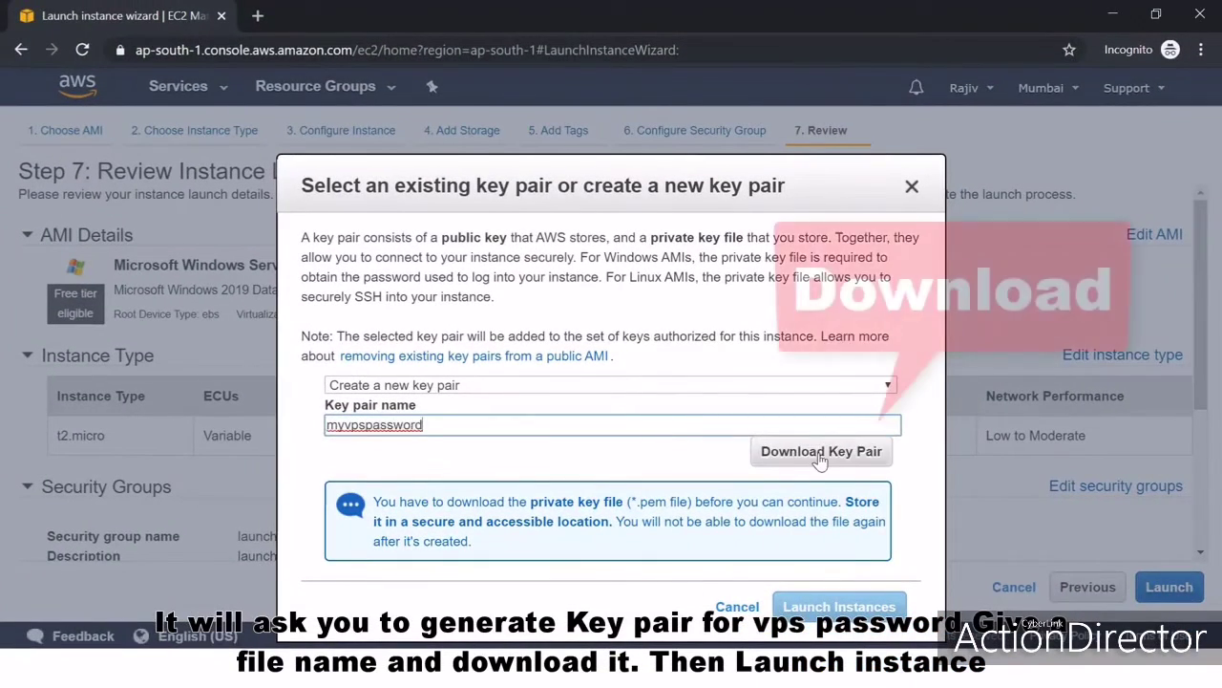
{"action": "left_click", "coordinate": [821, 460]}
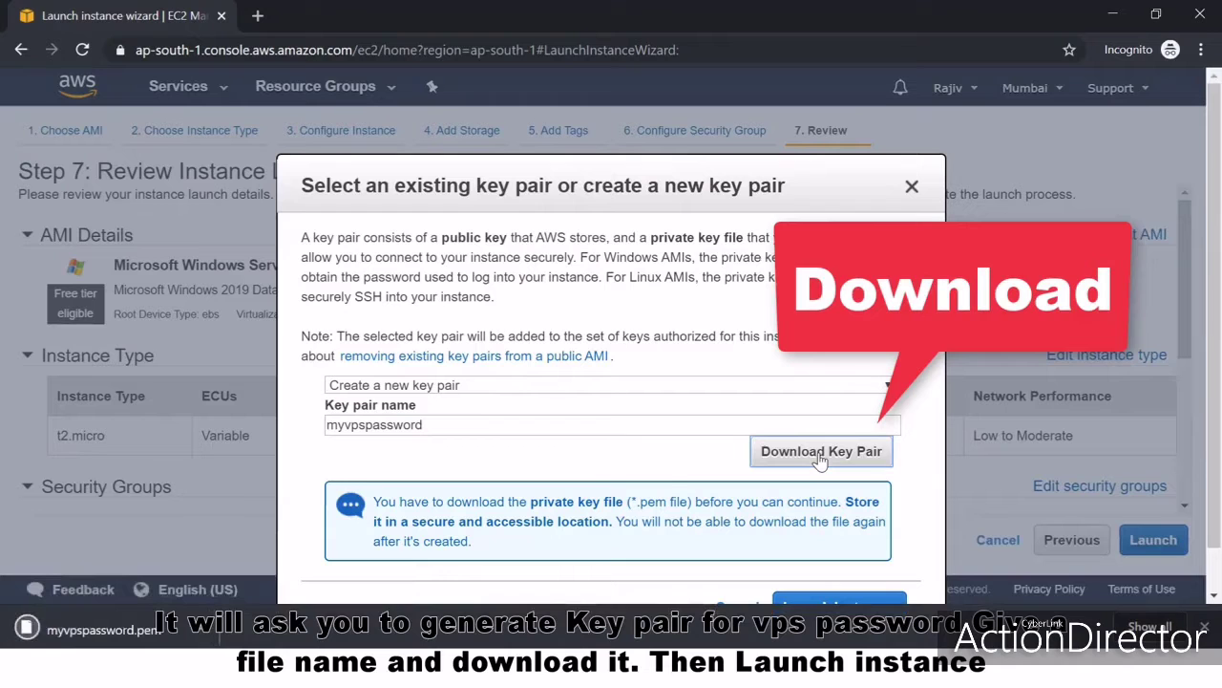
{"action": "scroll", "coordinate": [673, 489], "scroll_direction": "down", "scroll_amount": 1}
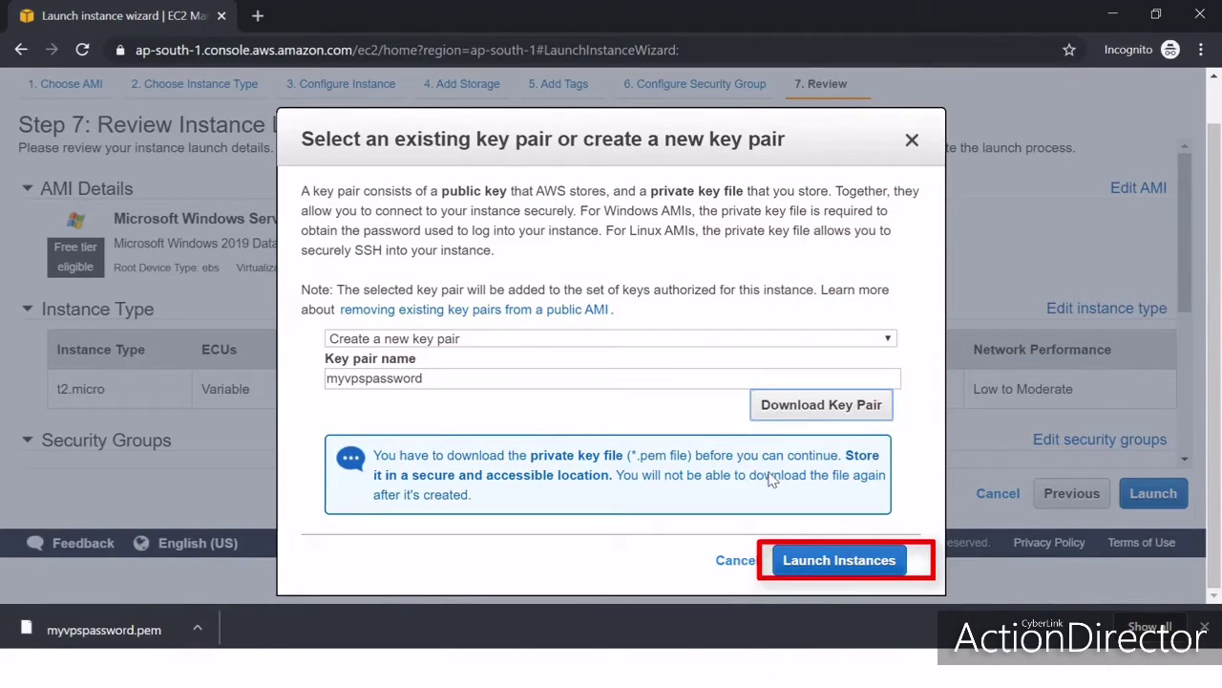
{"action": "left_click", "coordinate": [808, 561]}
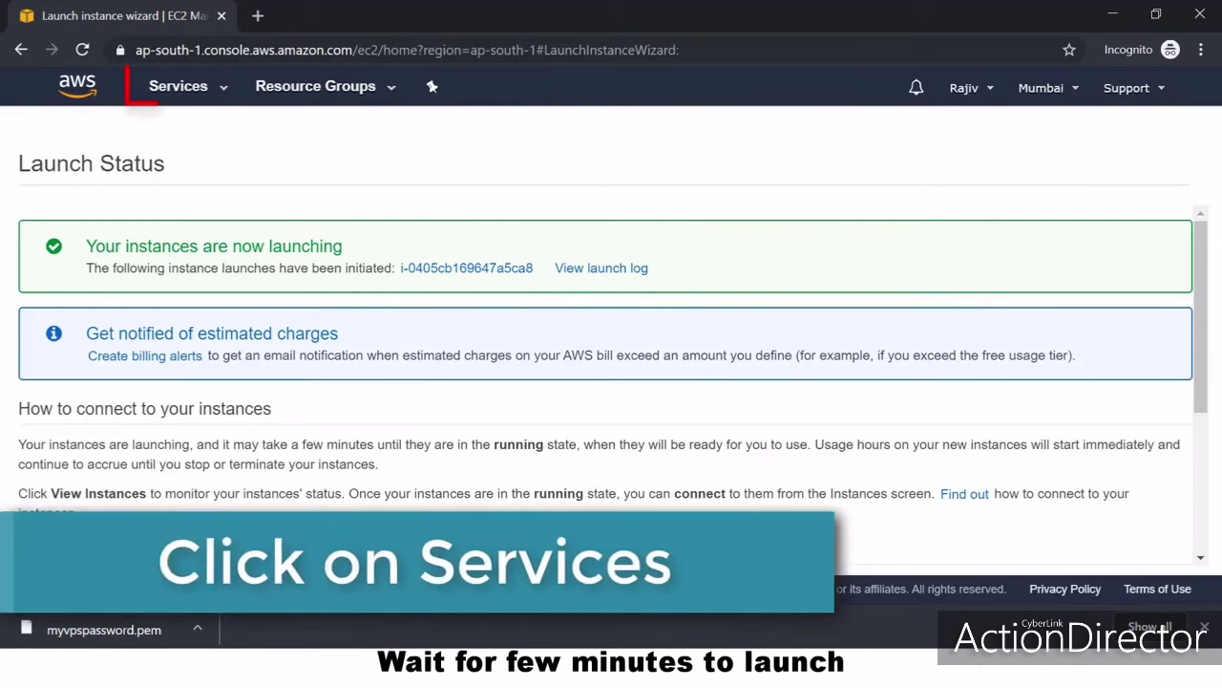
- Go to the EC2 dashboard, reload it and open the list of running instances
{"action": "left_click", "coordinate": [223, 95]}
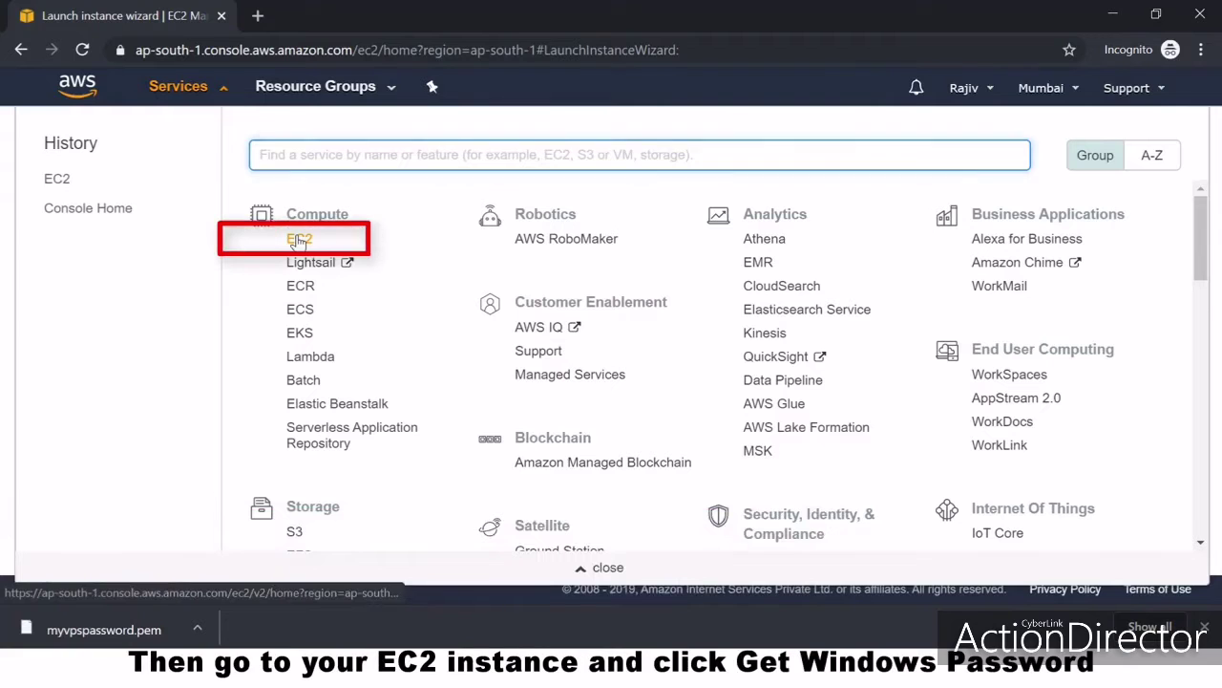
{"action": "left_click", "coordinate": [299, 240]}
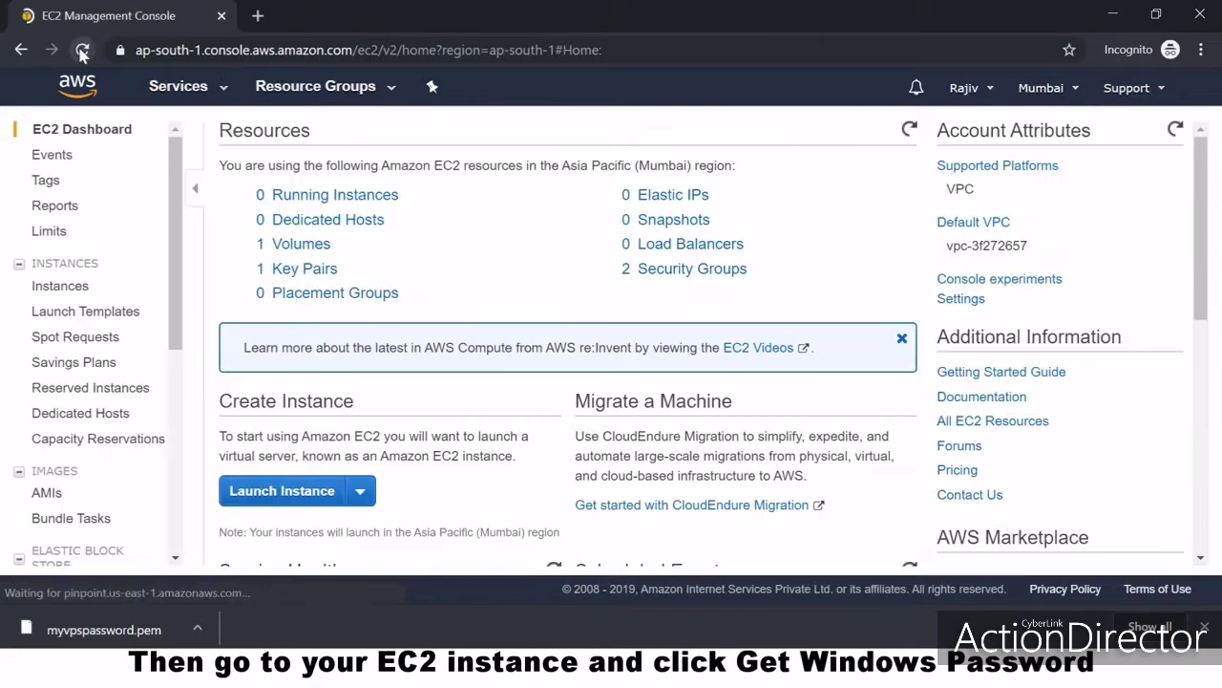
{"action": "left_click", "coordinate": [82, 52]}
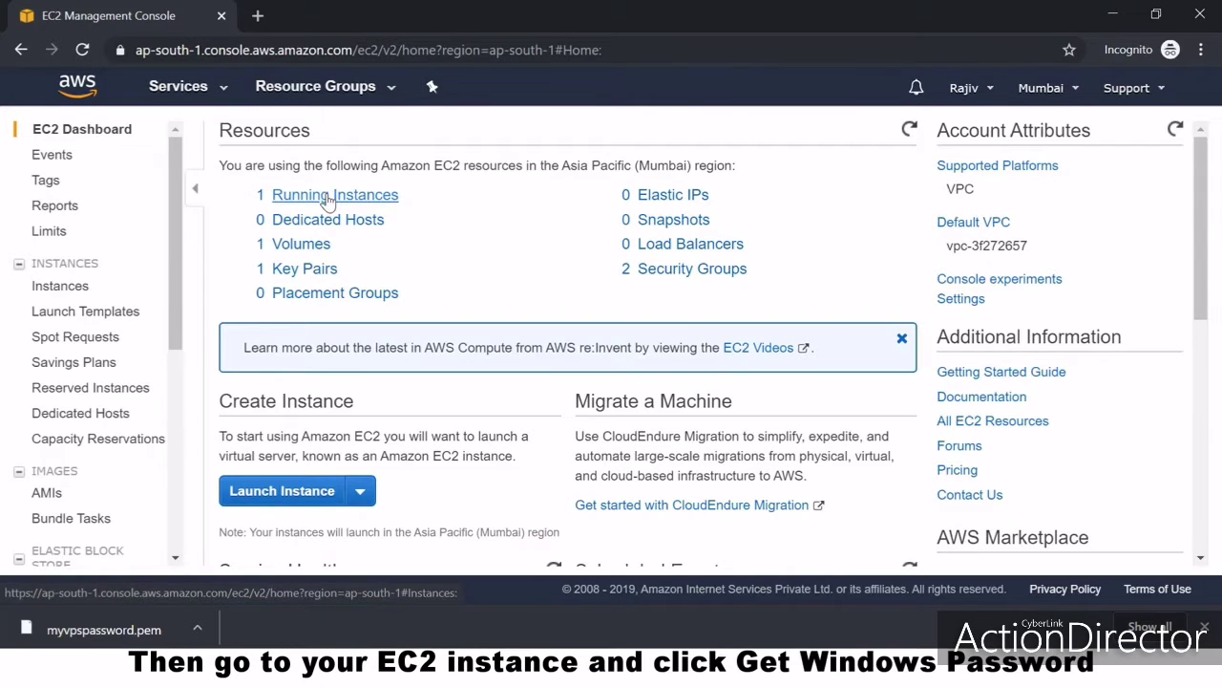
{"action": "left_click", "coordinate": [329, 196]}
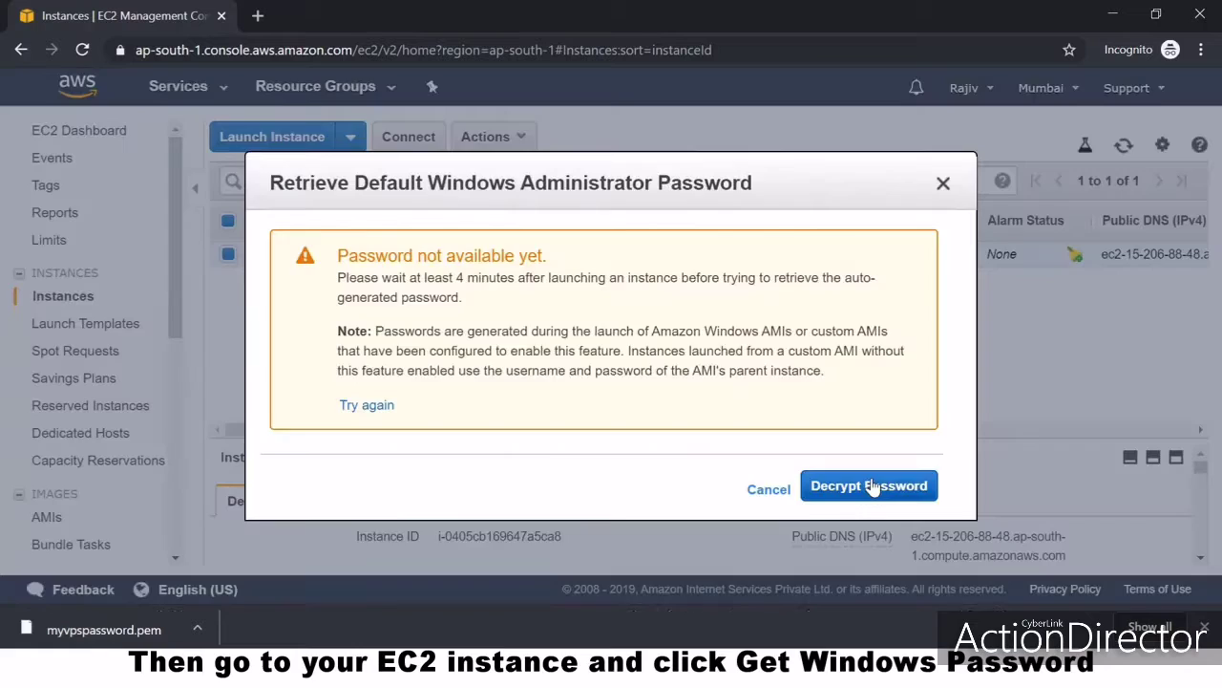
- Retry retrieving the Windows administrator password, load the private key file myvpspassword.pem as the key pair, and decrypt the password
{"action": "left_click", "coordinate": [872, 487]}
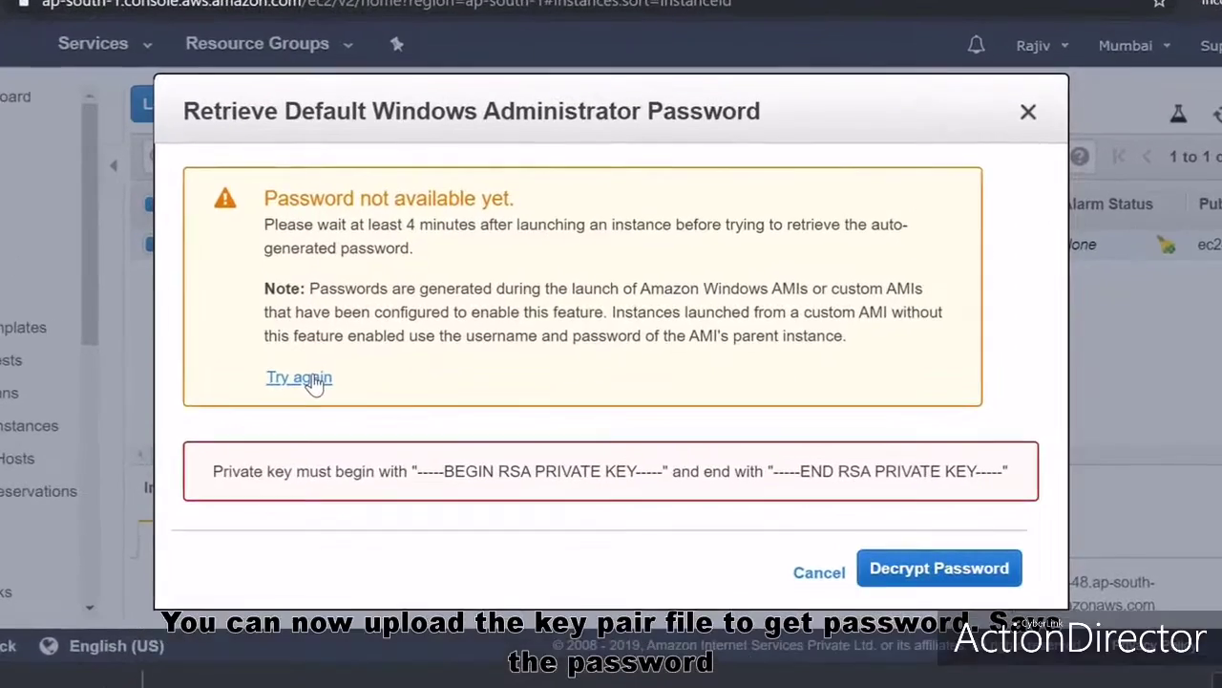
{"action": "left_click", "coordinate": [368, 365]}
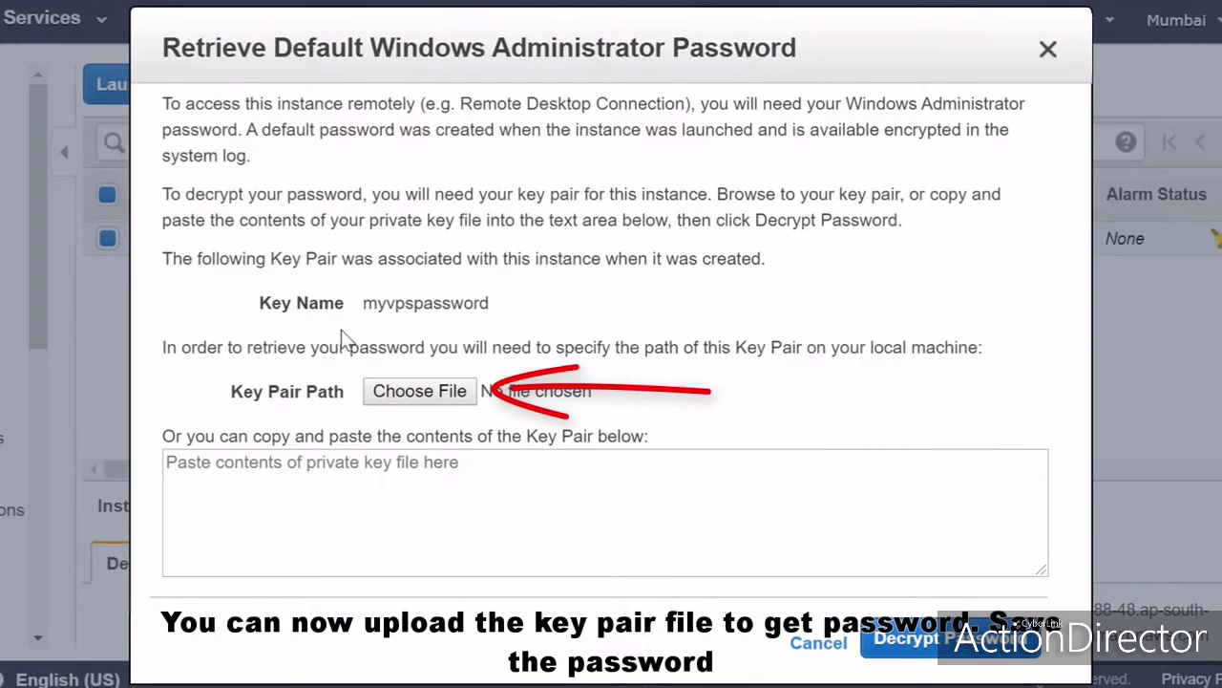
{"action": "left_click", "coordinate": [420, 391]}
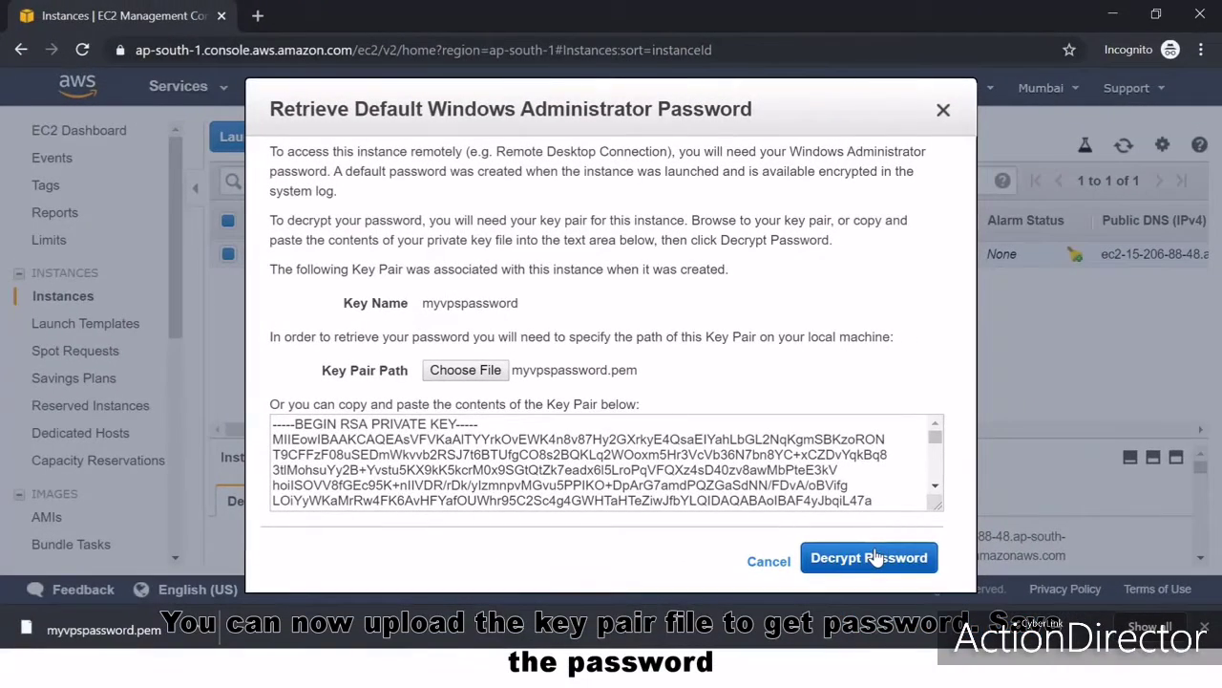
{"action": "left_click", "coordinate": [875, 558]}
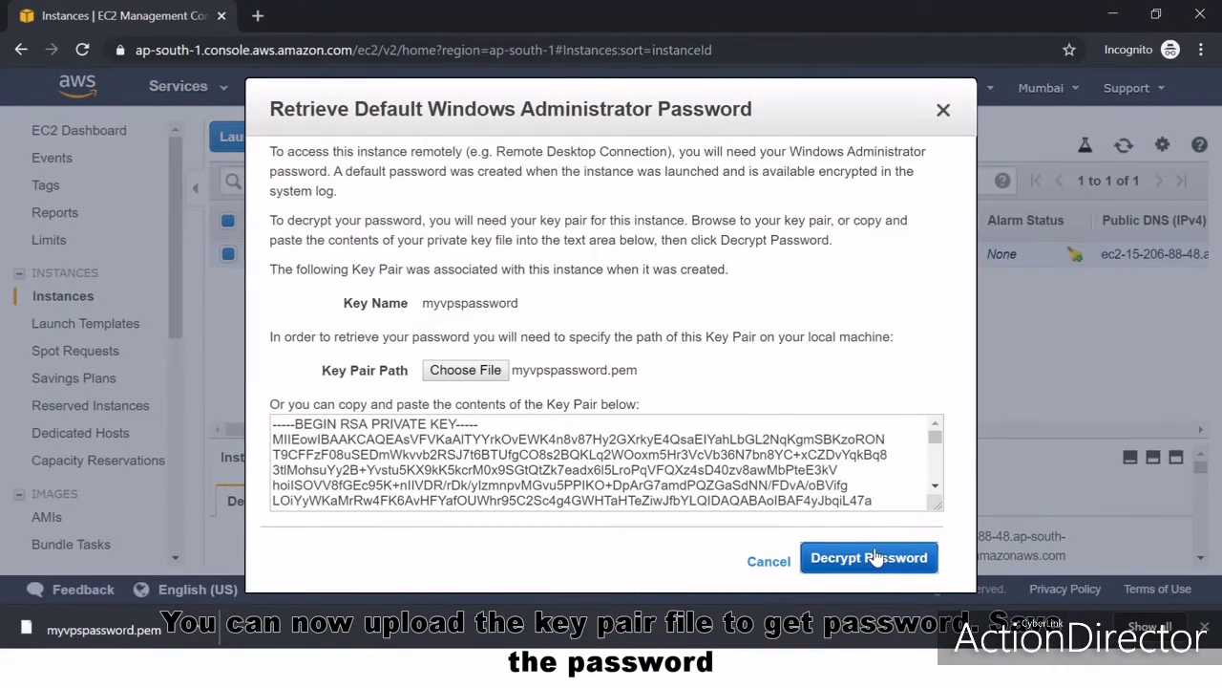
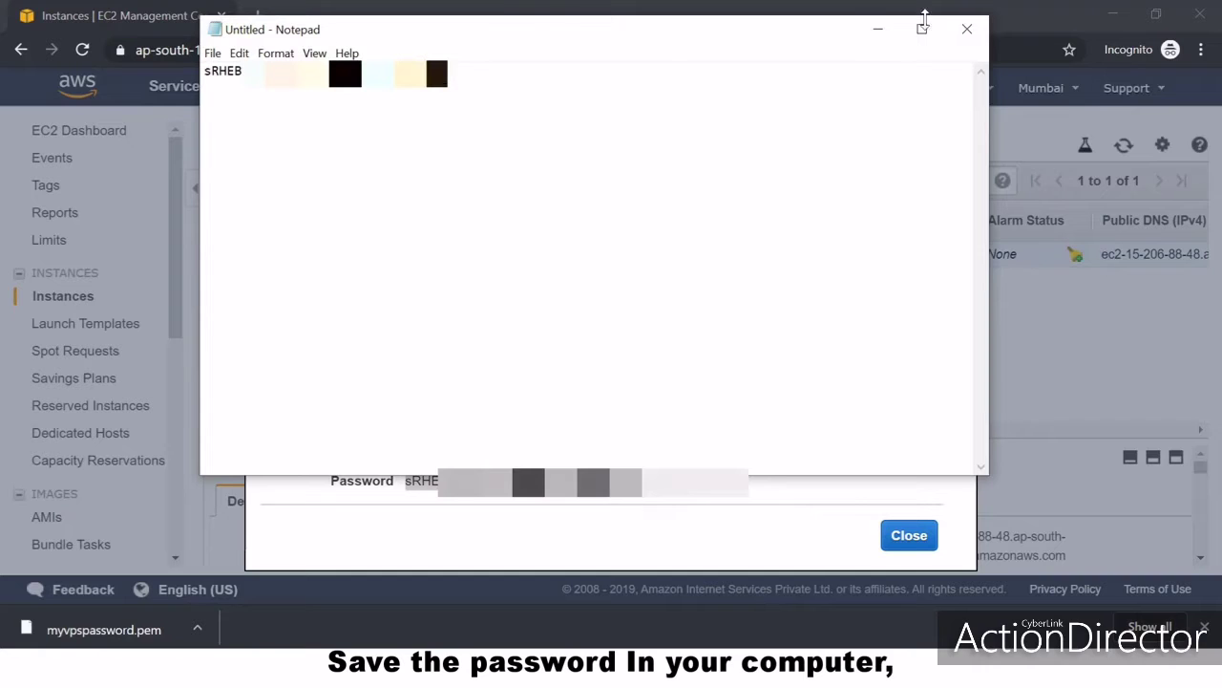
- Minimize the note holding the password, close the password dialog and look up the instance's IPv4 public IP
{"action": "left_click", "coordinate": [878, 28]}
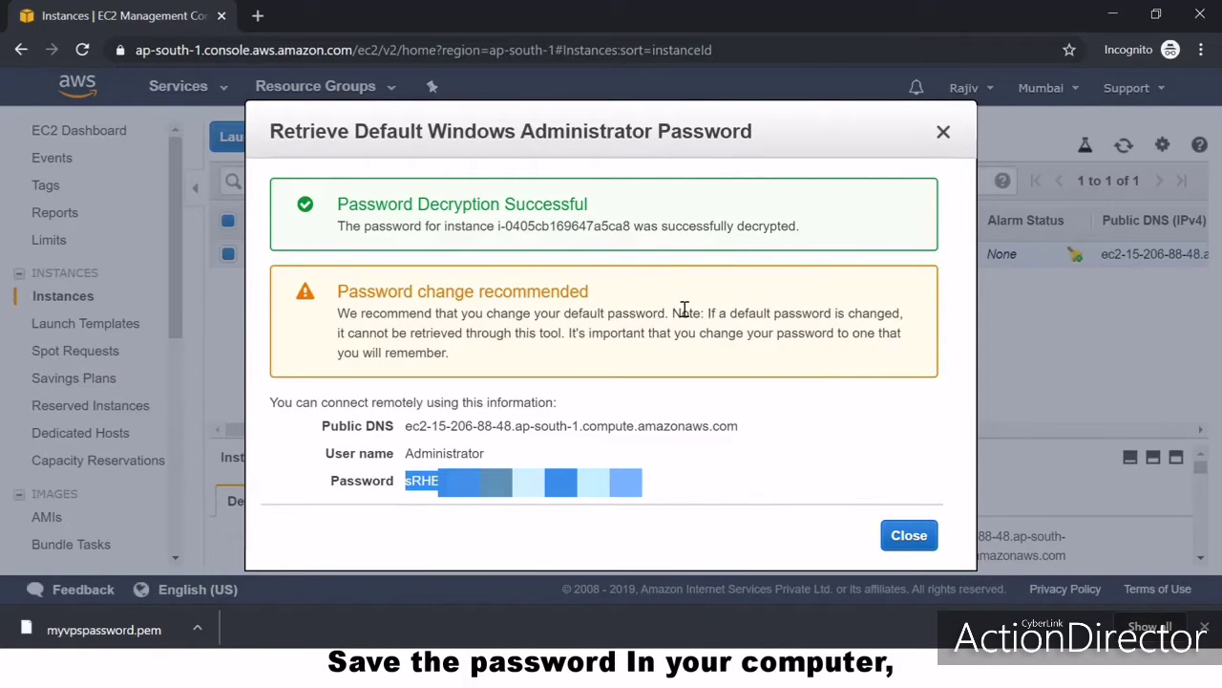
{"action": "key", "text": "Escape"}
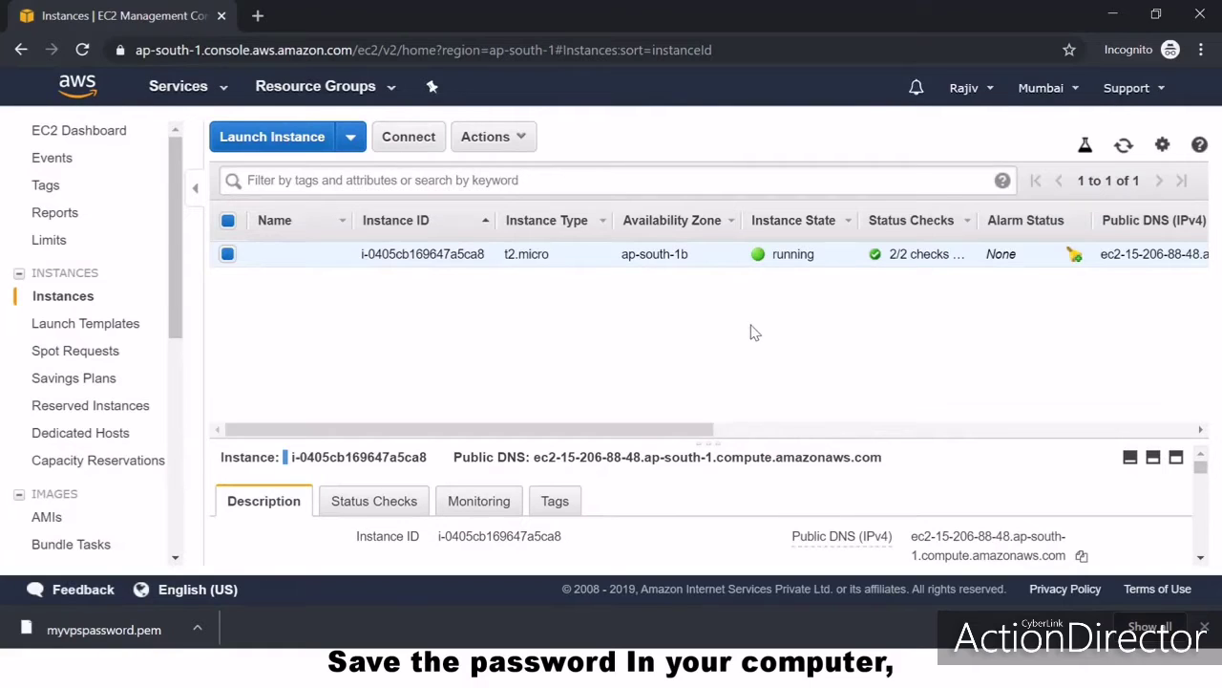
{"action": "left_click_drag", "start_coordinate": [711, 428], "coordinate": [889, 442]}
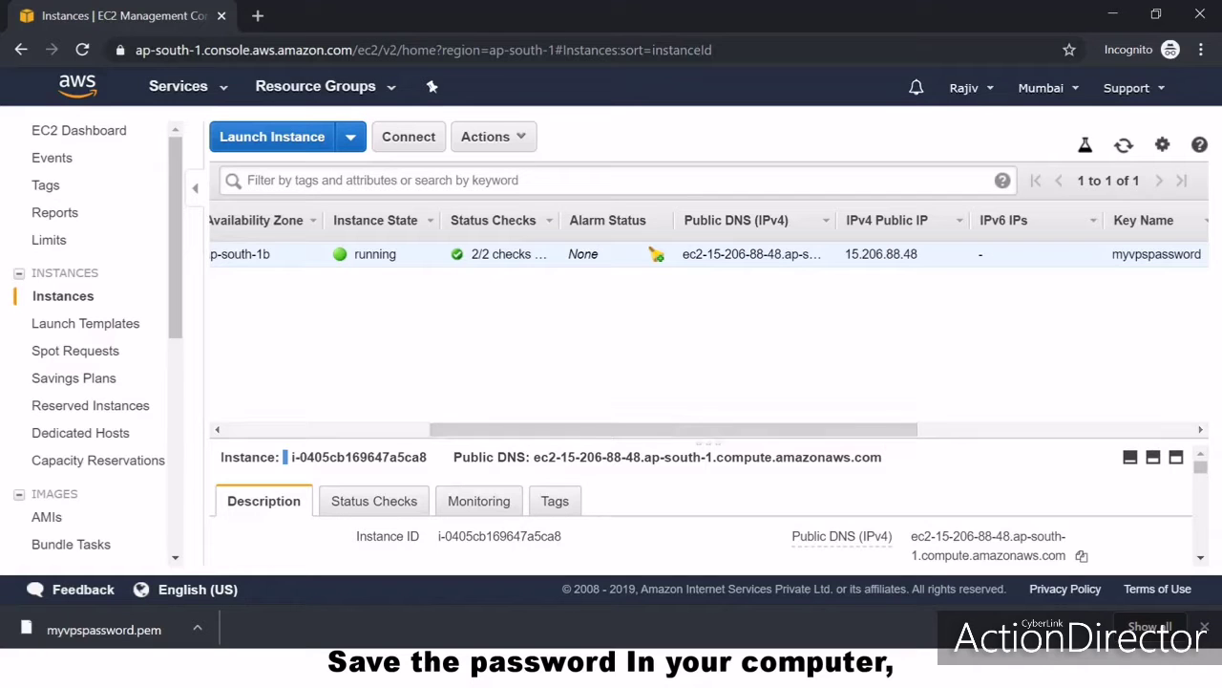
- Open Remote Desktop Connection and start a connection to the instance at 15.206.88.48
{"action": "key", "text": "super+s"}
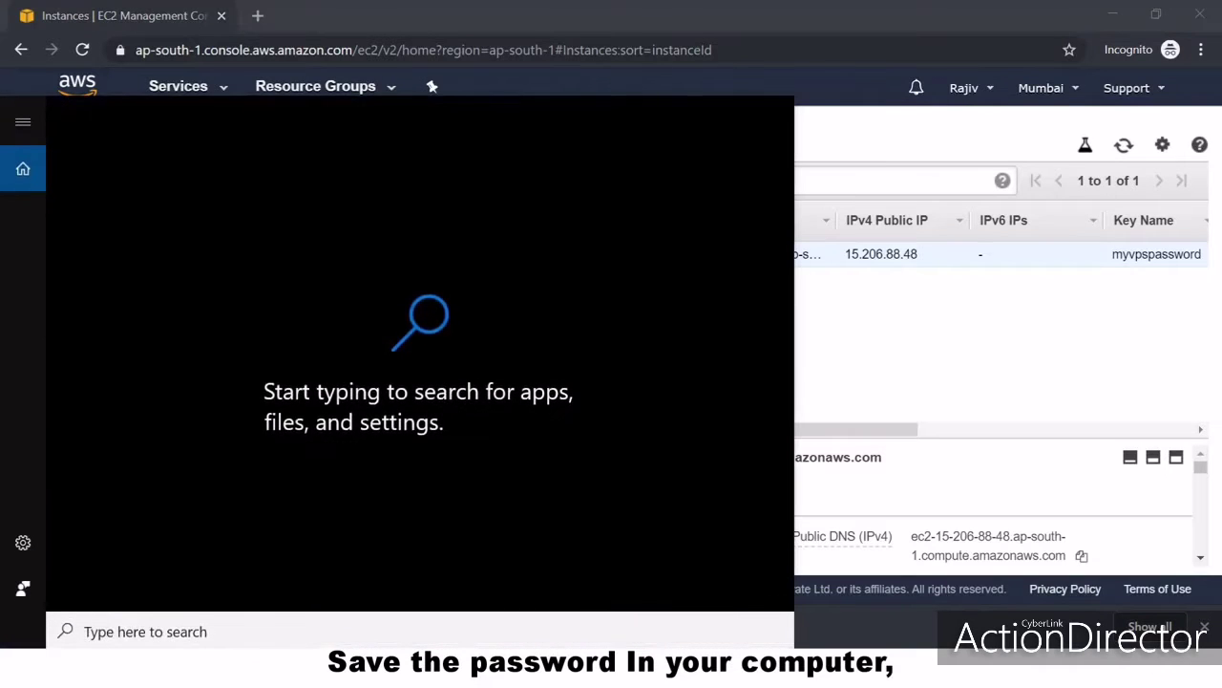
{"action": "type", "text": "rem"}
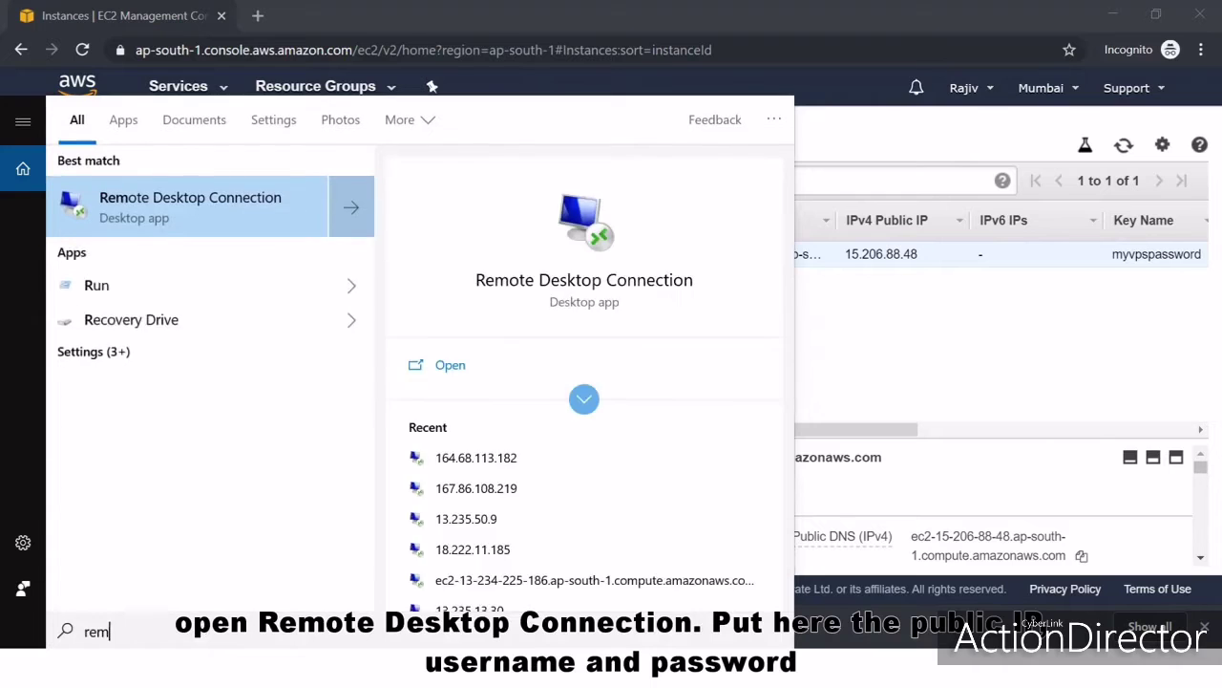
{"action": "key", "text": "Return"}
{"action": "type", "text": "15.206.88.48"}
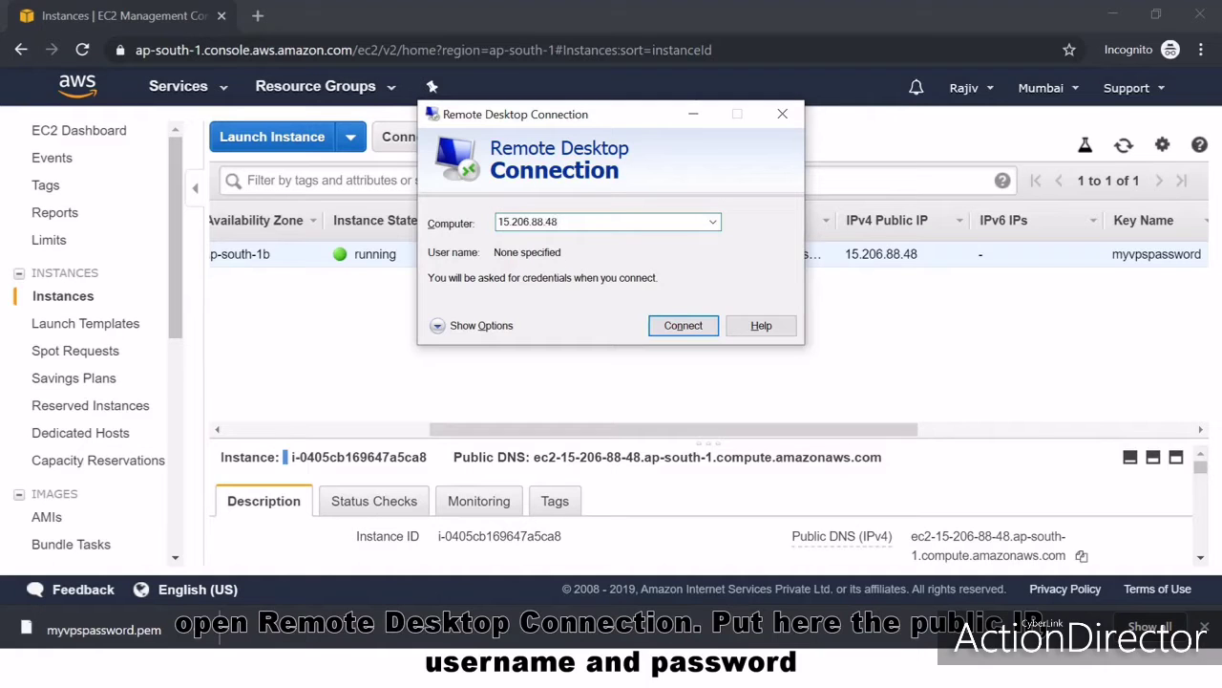
{"action": "key", "text": "Return"}
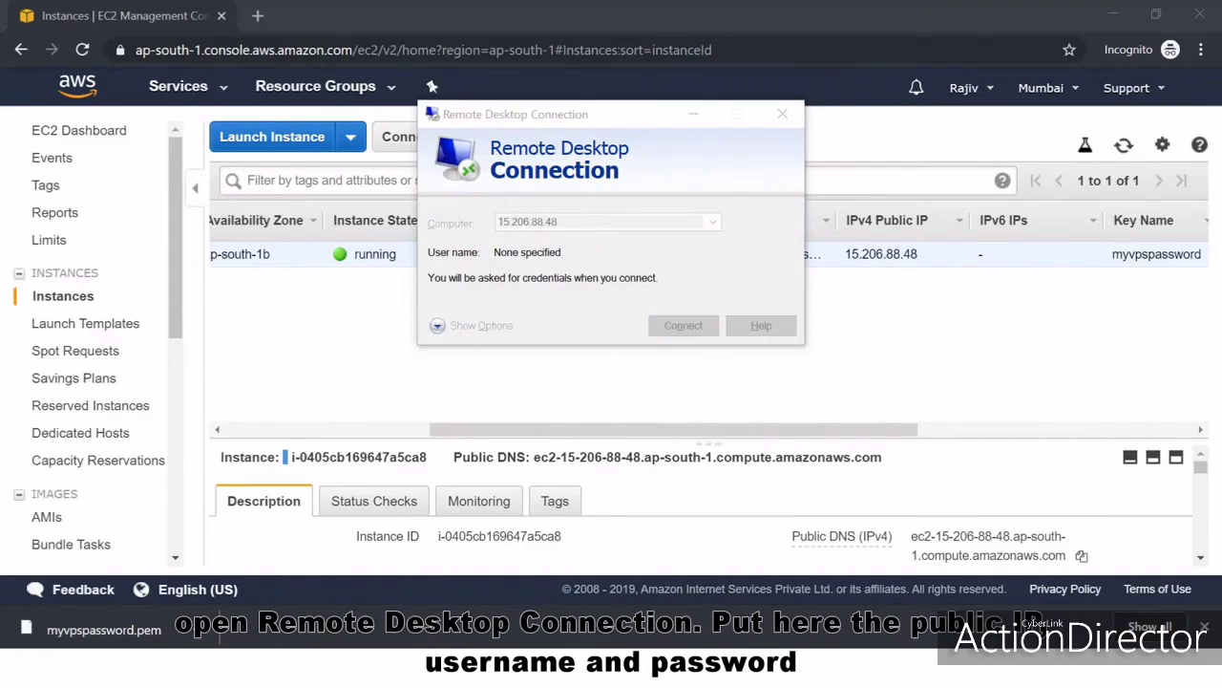
- Sign in to the remote computer with the user name Administrator and the account password, with the credentials remembered
{"action": "type", "text": "Administrator"}
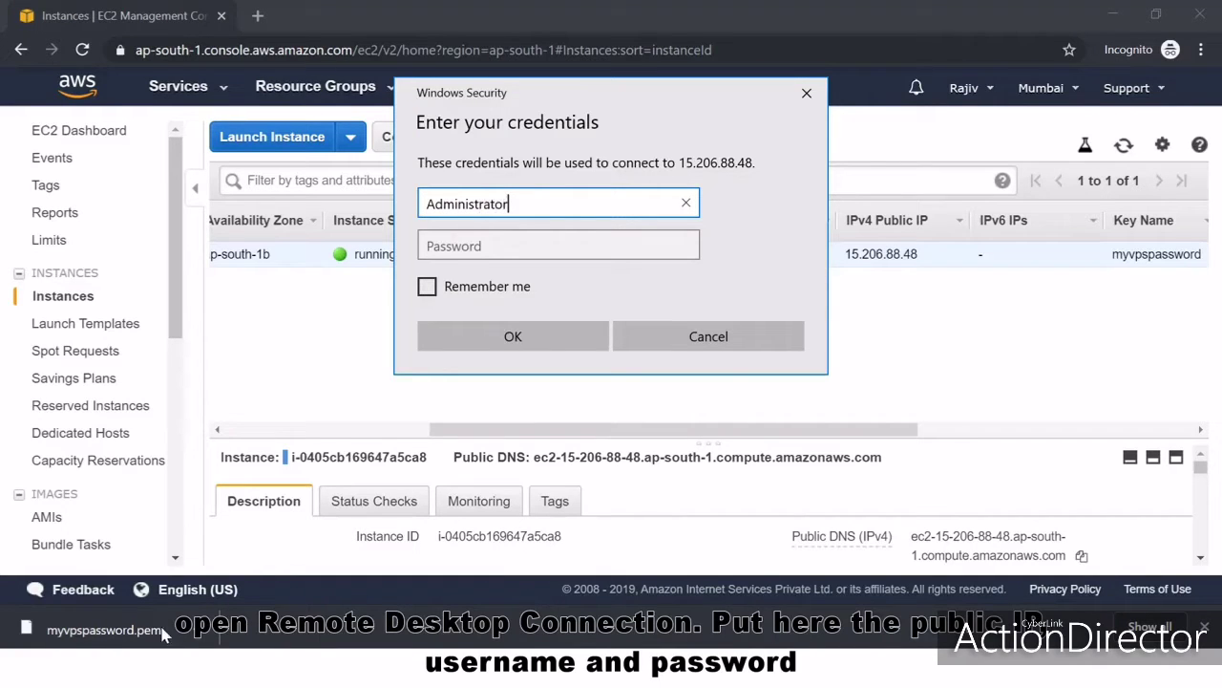
{"action": "left_click", "coordinate": [485, 242]}
{"action": "key", "text": "ctrl+v"}
{"action": "left_click", "coordinate": [429, 287]}
{"action": "left_click", "coordinate": [527, 336]}
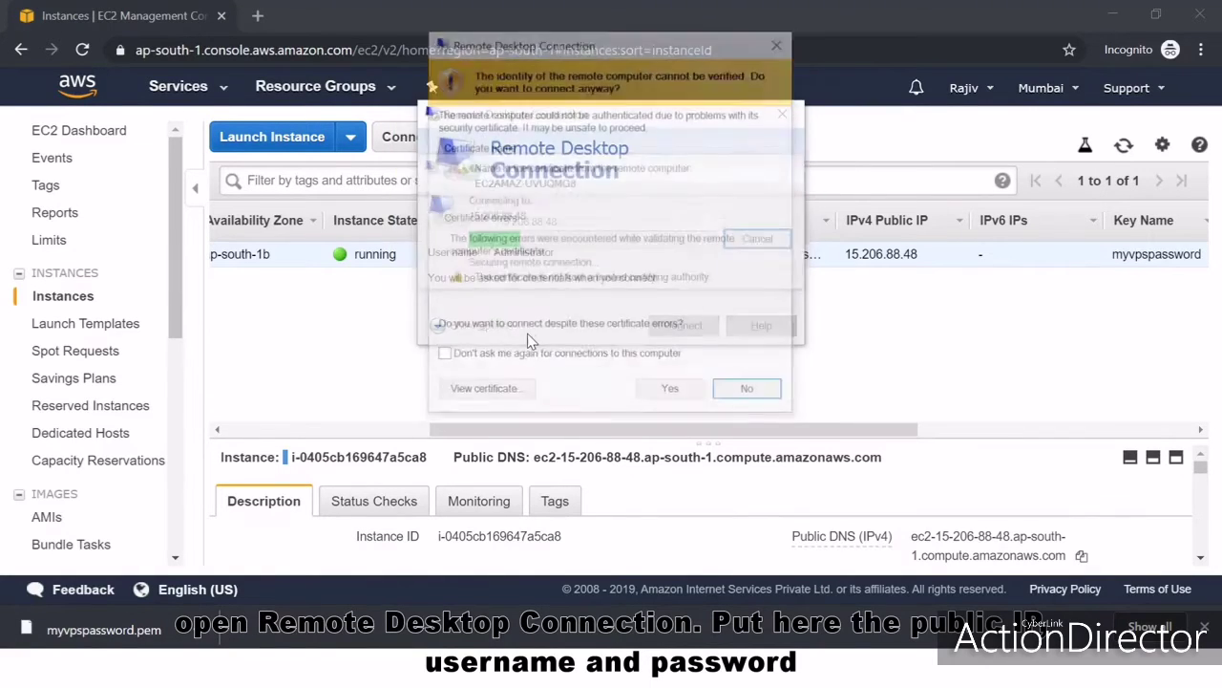
- Accept the untrusted certificate without being asked again for this computer, and decline network discovery on the remote desktop
{"action": "left_click", "coordinate": [443, 358]}
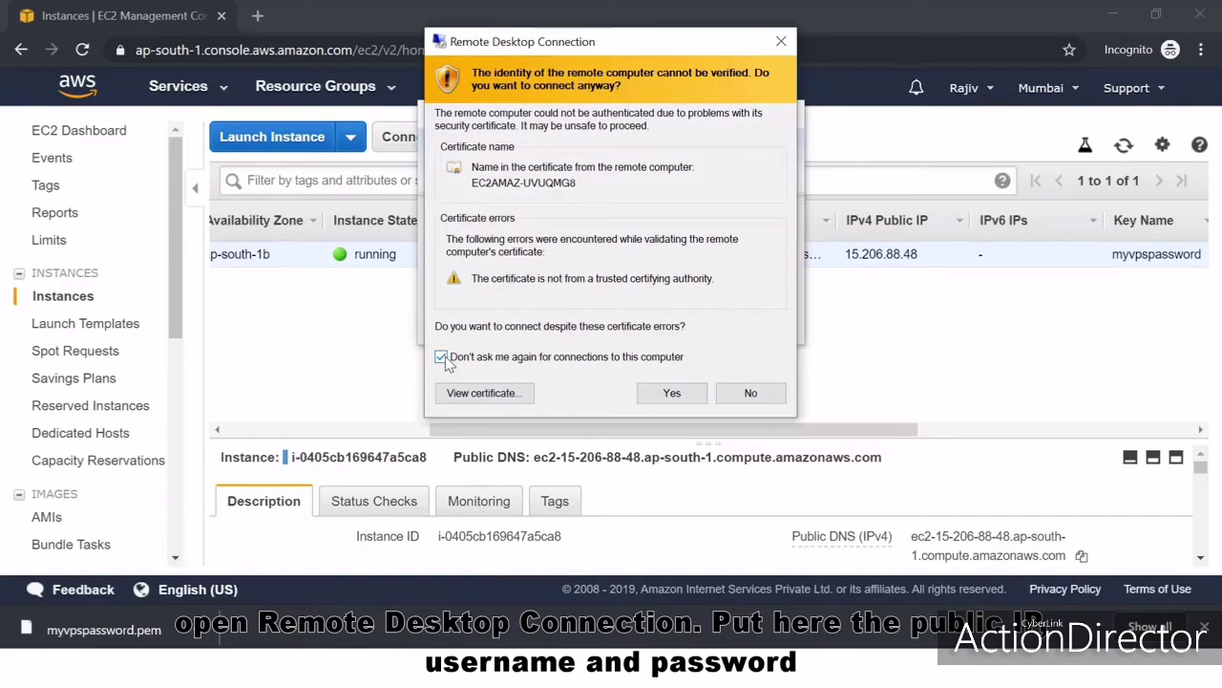
{"action": "left_click", "coordinate": [672, 394]}
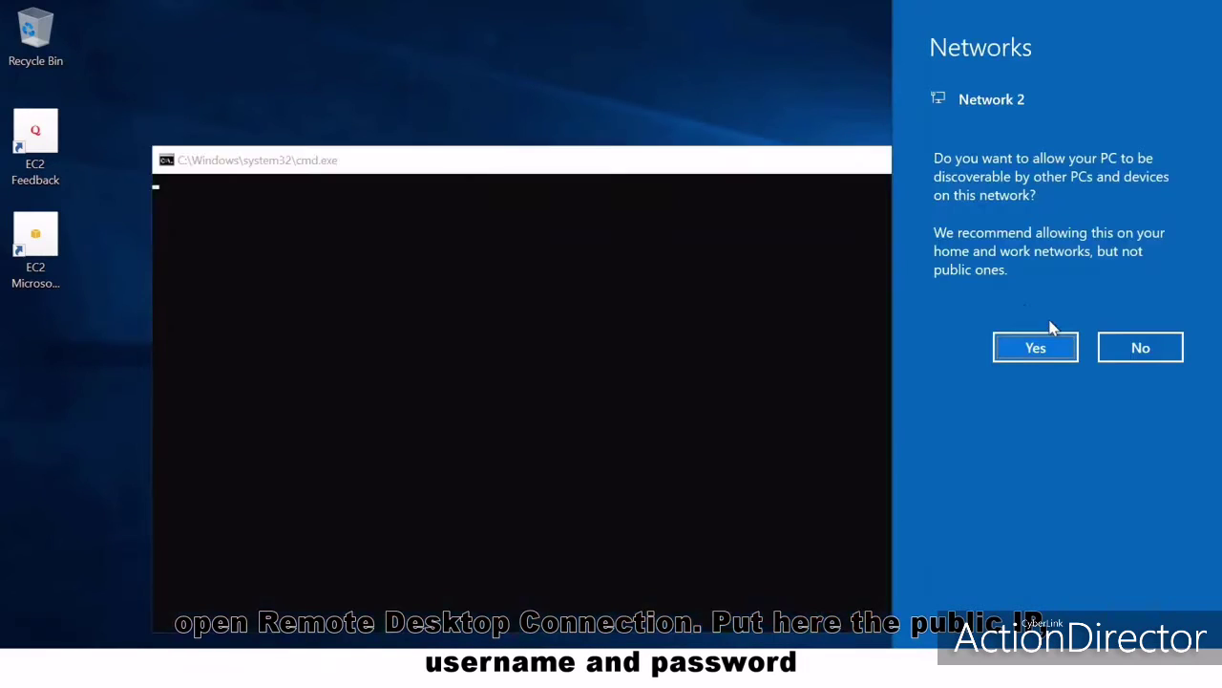
{"action": "left_click", "coordinate": [1121, 346]}
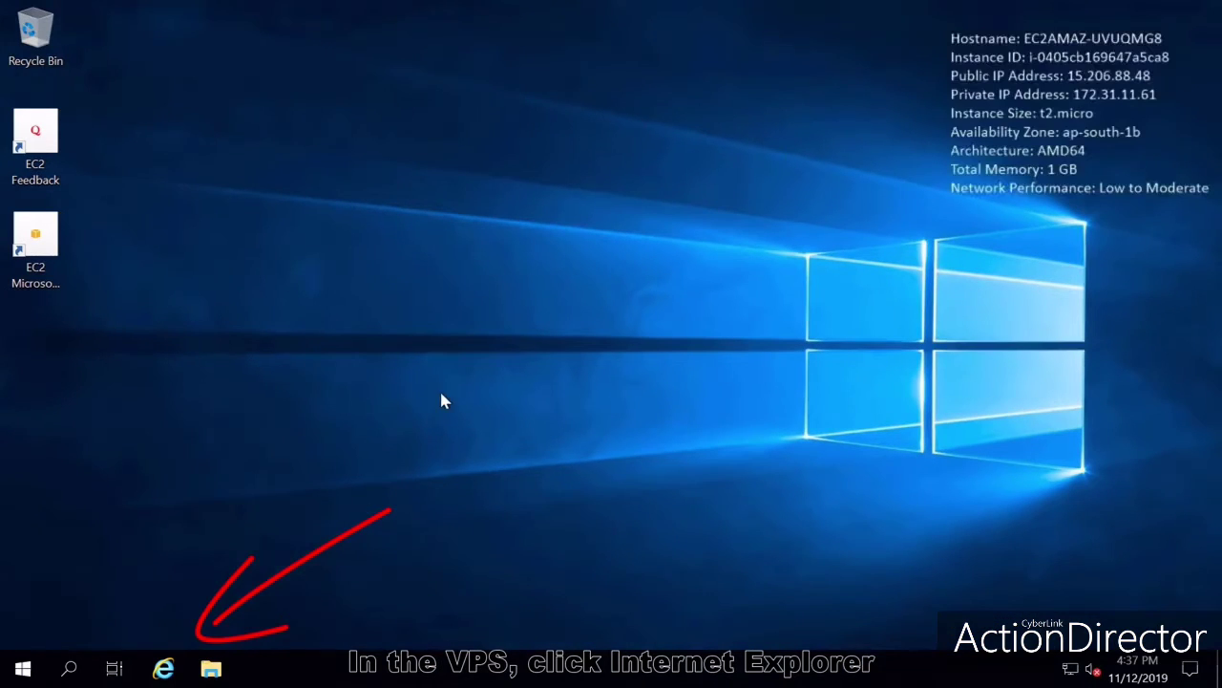
- Open Internet Explorer and finish its initial setup with "Don't use recommended settings"
{"action": "left_click", "coordinate": [164, 669]}
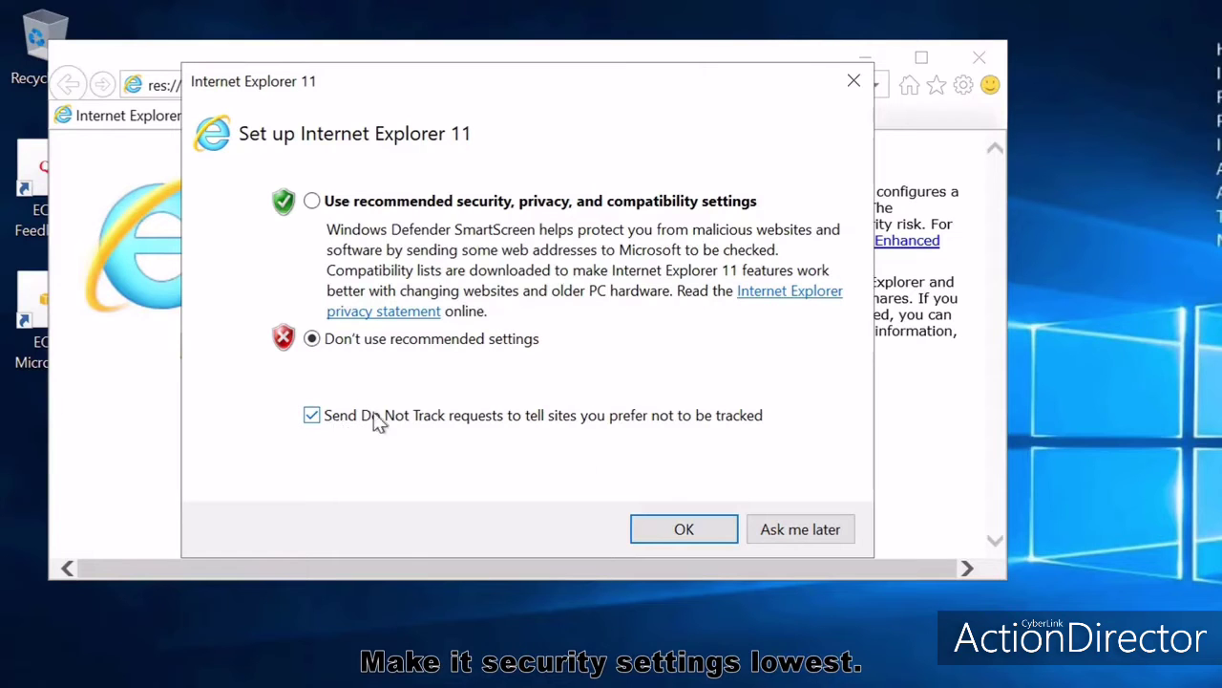
{"action": "left_click", "coordinate": [671, 525]}
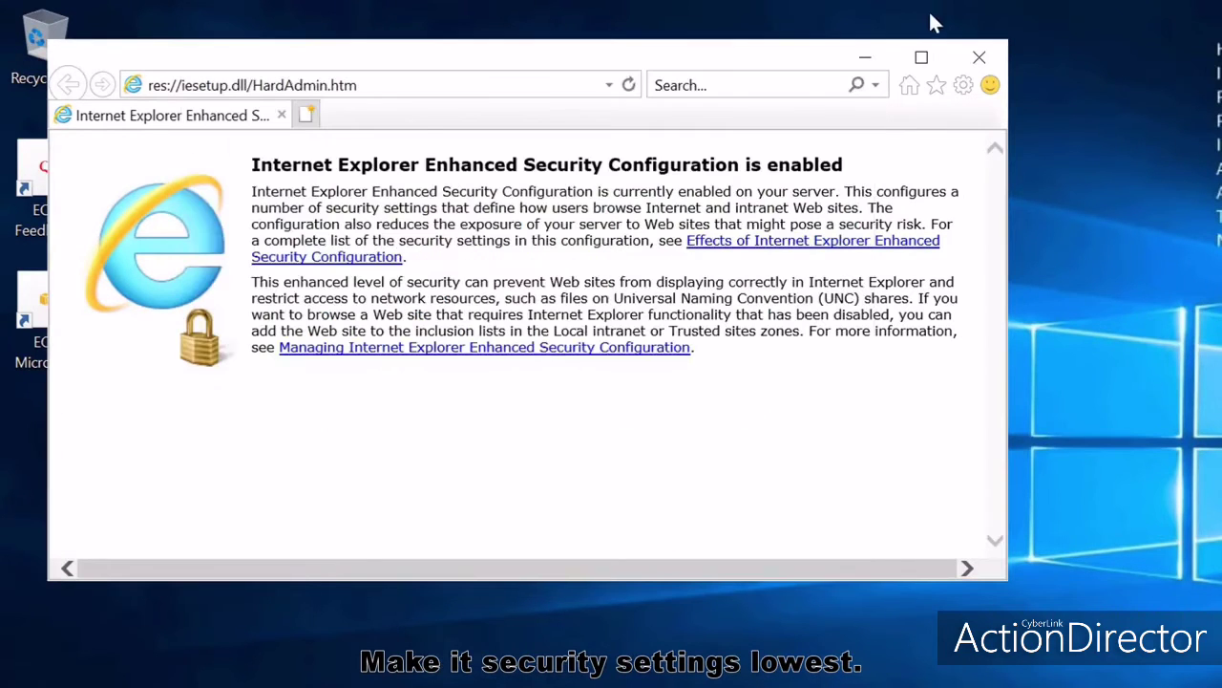
- Turn off Protected Mode for the Internet zone in Internet Explorer's options and apply it despite the security risk
{"action": "left_click", "coordinate": [964, 85]}
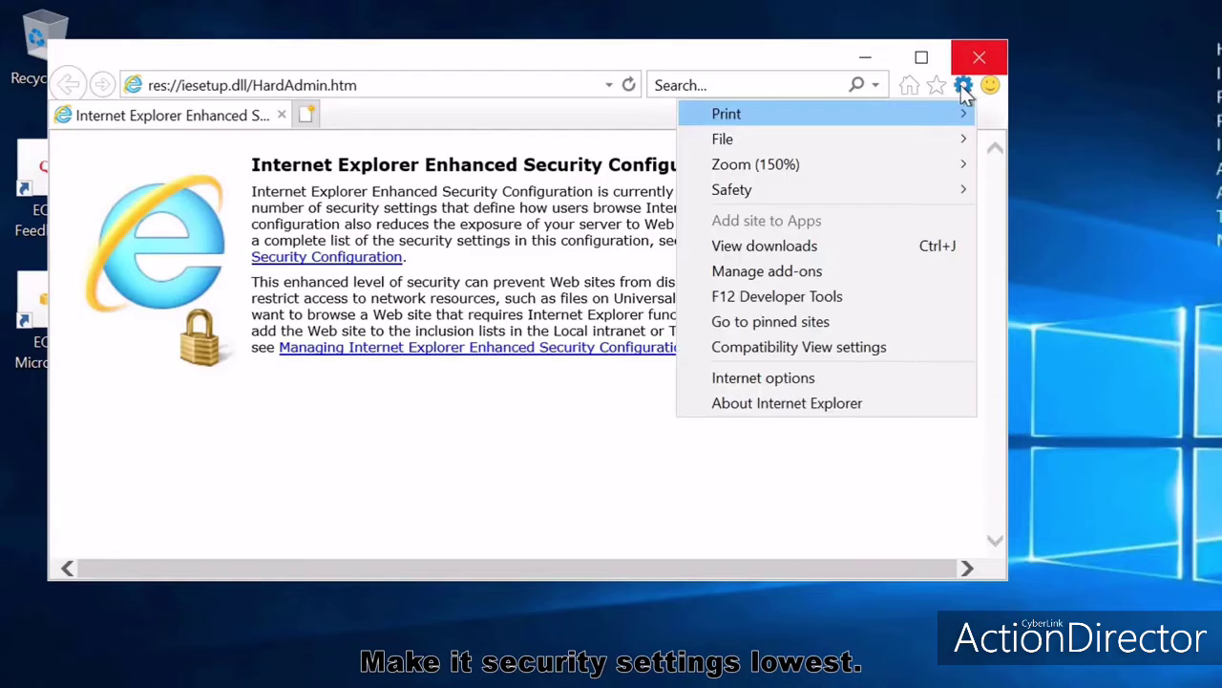
{"action": "left_click", "coordinate": [769, 377]}
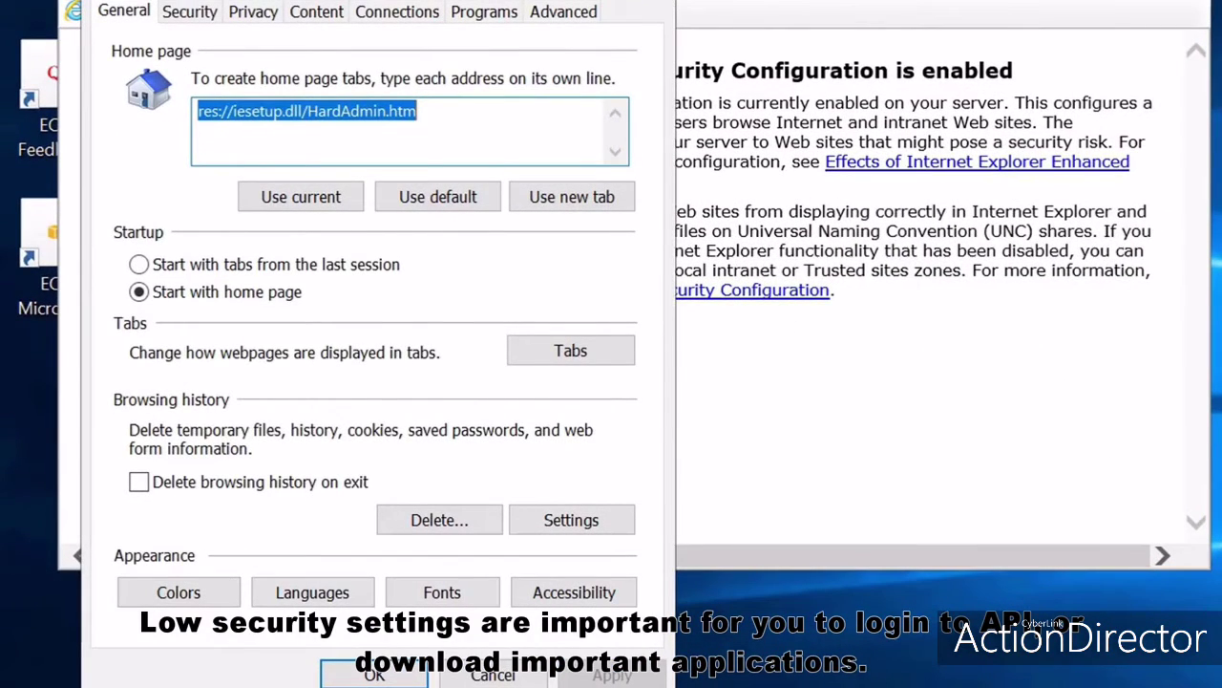
{"action": "left_click", "coordinate": [197, 15]}
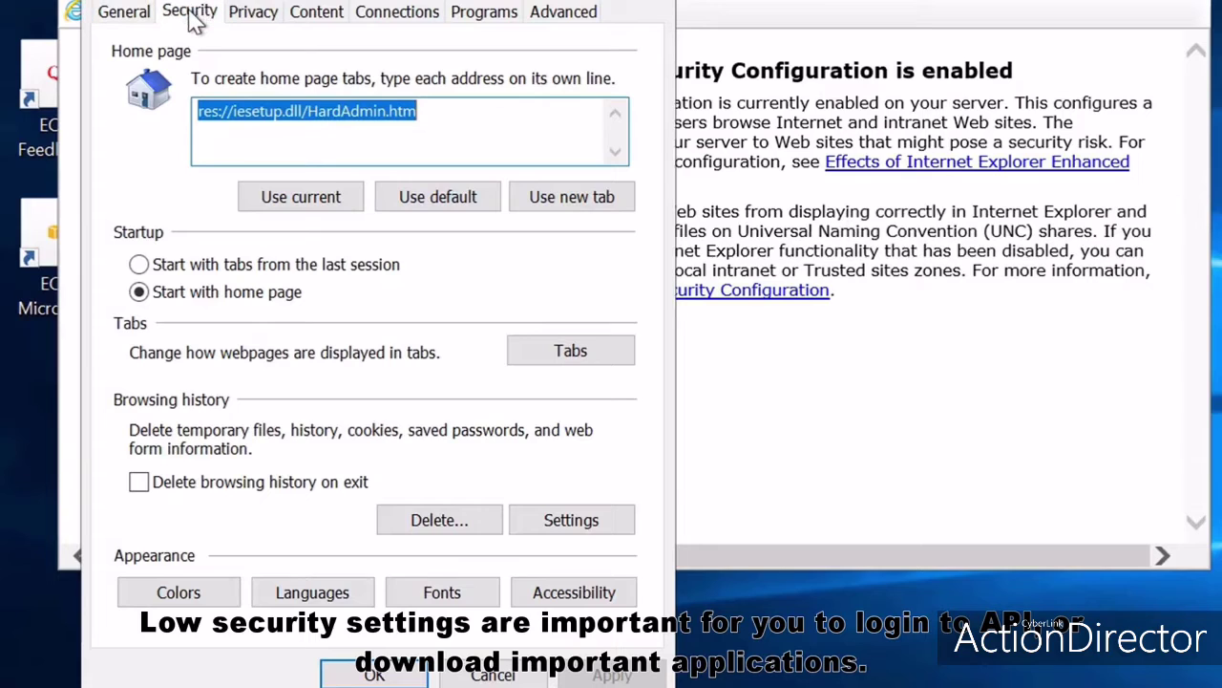
{"action": "left_click", "coordinate": [155, 490]}
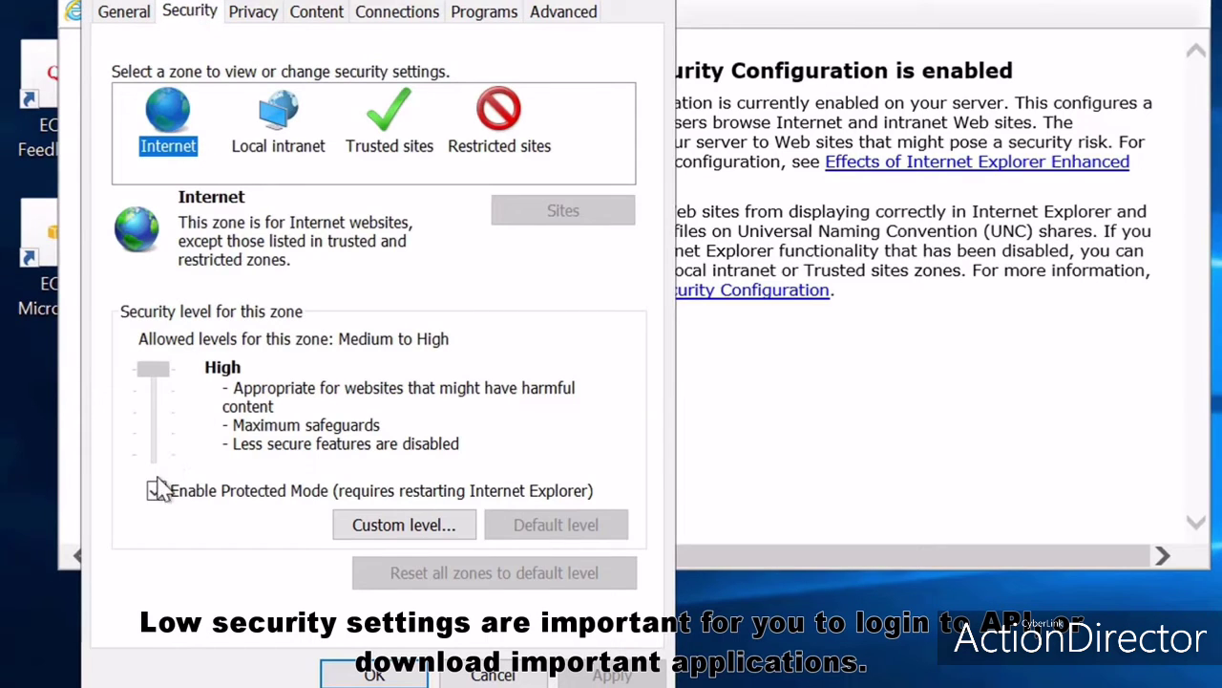
{"action": "left_click", "coordinate": [156, 489]}
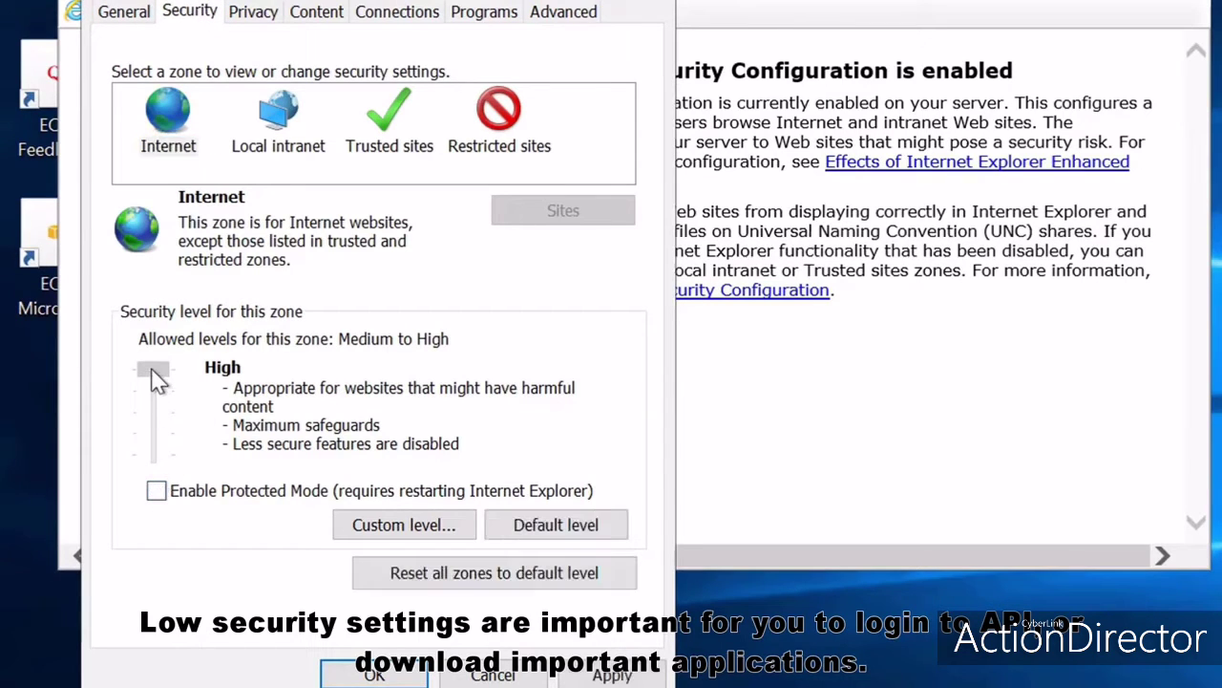
{"action": "left_click", "coordinate": [612, 674]}
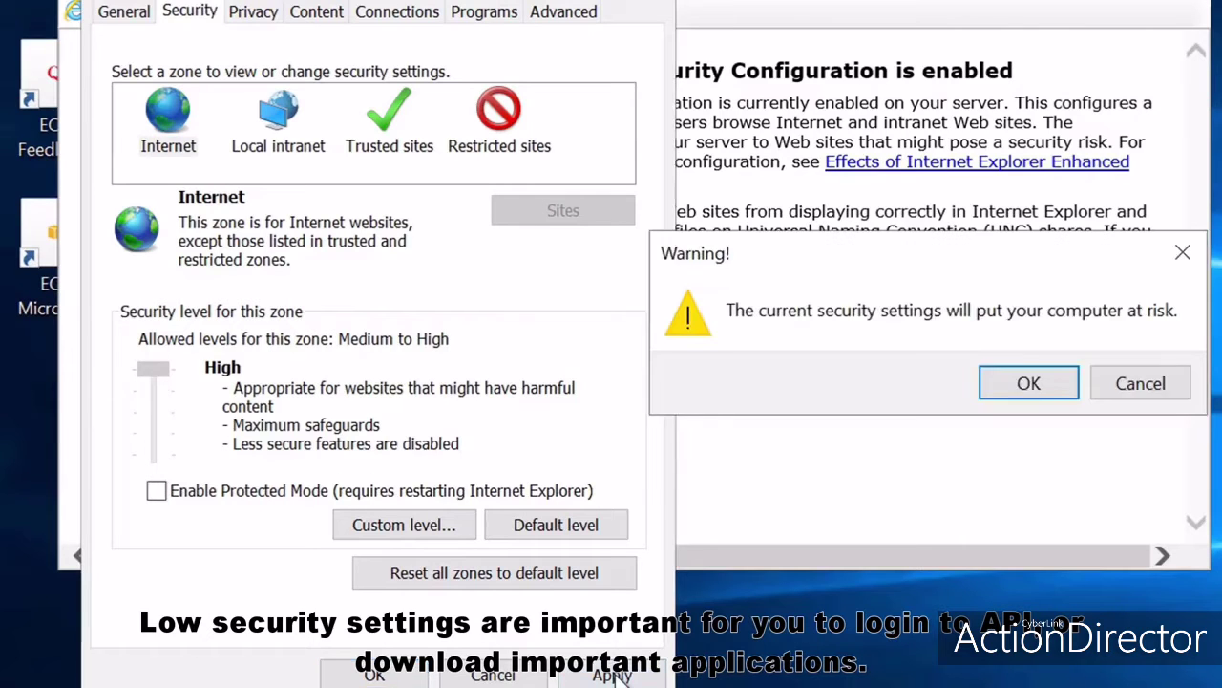
{"action": "left_click", "coordinate": [1029, 383]}
- Lower the Local intranet zone's security level to the minimum and apply it despite the security risk
{"action": "left_click", "coordinate": [279, 123]}
{"action": "left_click", "coordinate": [156, 490]}
{"action": "left_click", "coordinate": [155, 490]}
{"action": "left_click_drag", "start_coordinate": [153, 433], "coordinate": [155, 491]}
{"action": "left_click", "coordinate": [612, 674]}
{"action": "left_click", "coordinate": [1025, 386]}
- Lower the Trusted sites zone's security level to Medium-low
{"action": "left_click", "coordinate": [390, 146]}
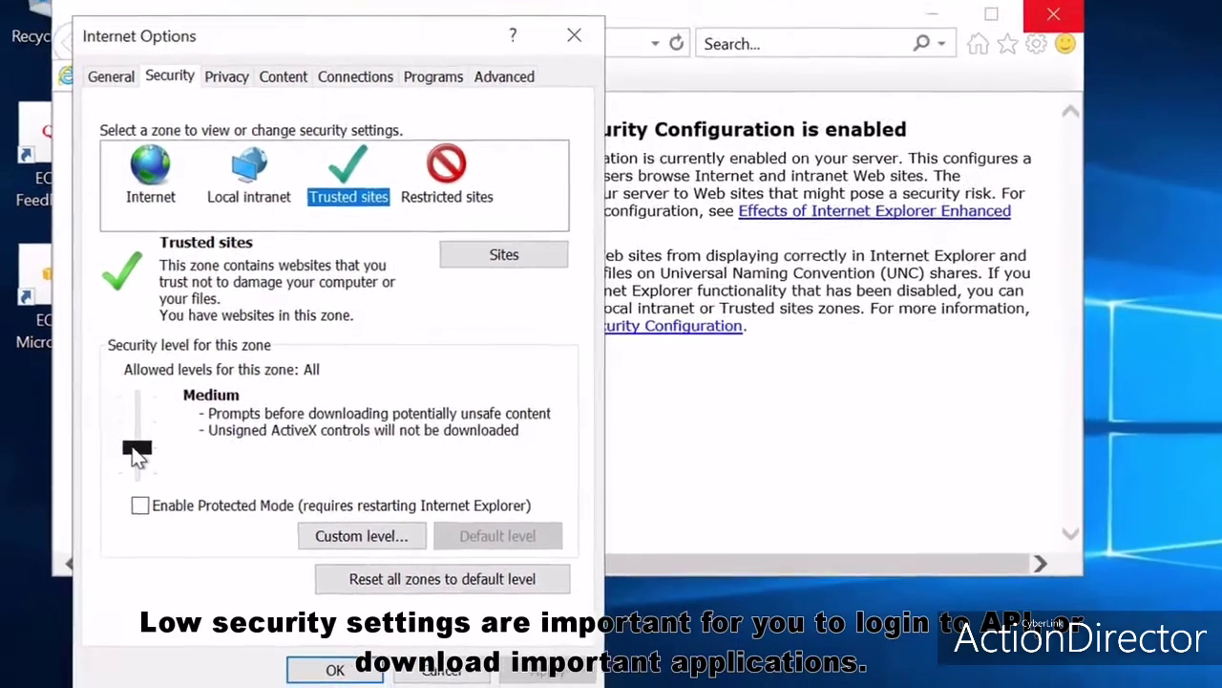
{"action": "left_click_drag", "start_coordinate": [136, 457], "coordinate": [138, 472]}
{"action": "left_click", "coordinate": [347, 196]}
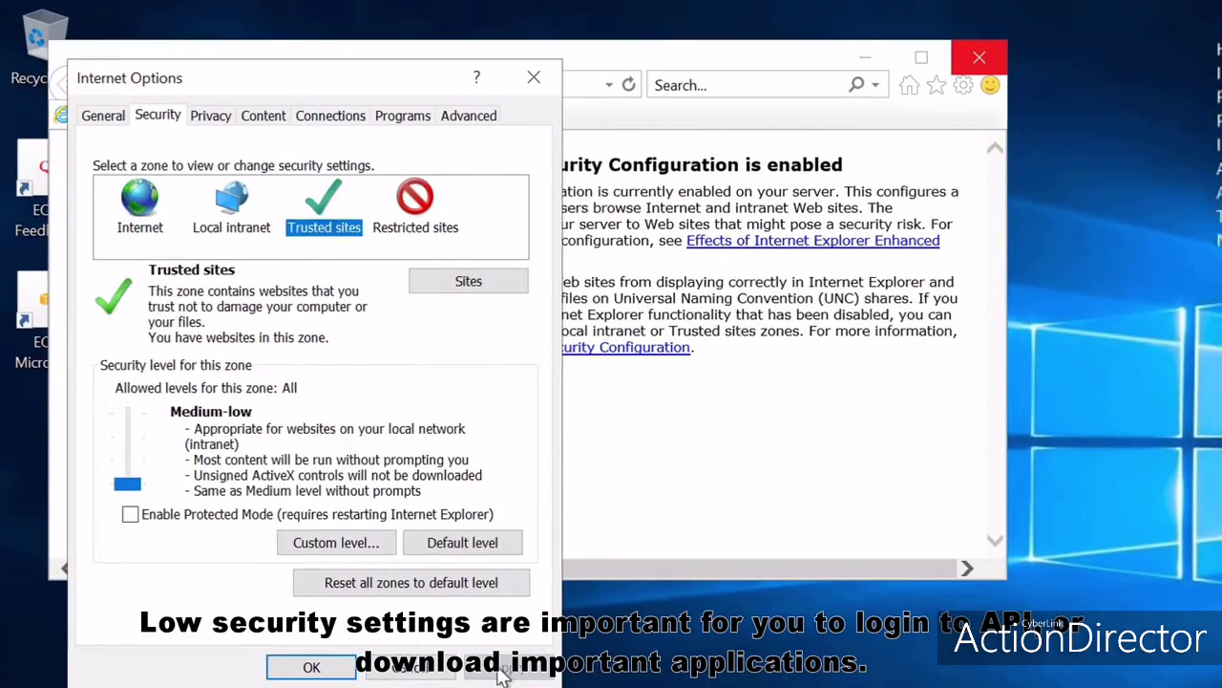
- Turn off Protected Mode for the Restricted sites zone, apply it despite the risk and close the Internet options
{"action": "left_click", "coordinate": [401, 217]}
{"action": "left_click", "coordinate": [130, 514]}
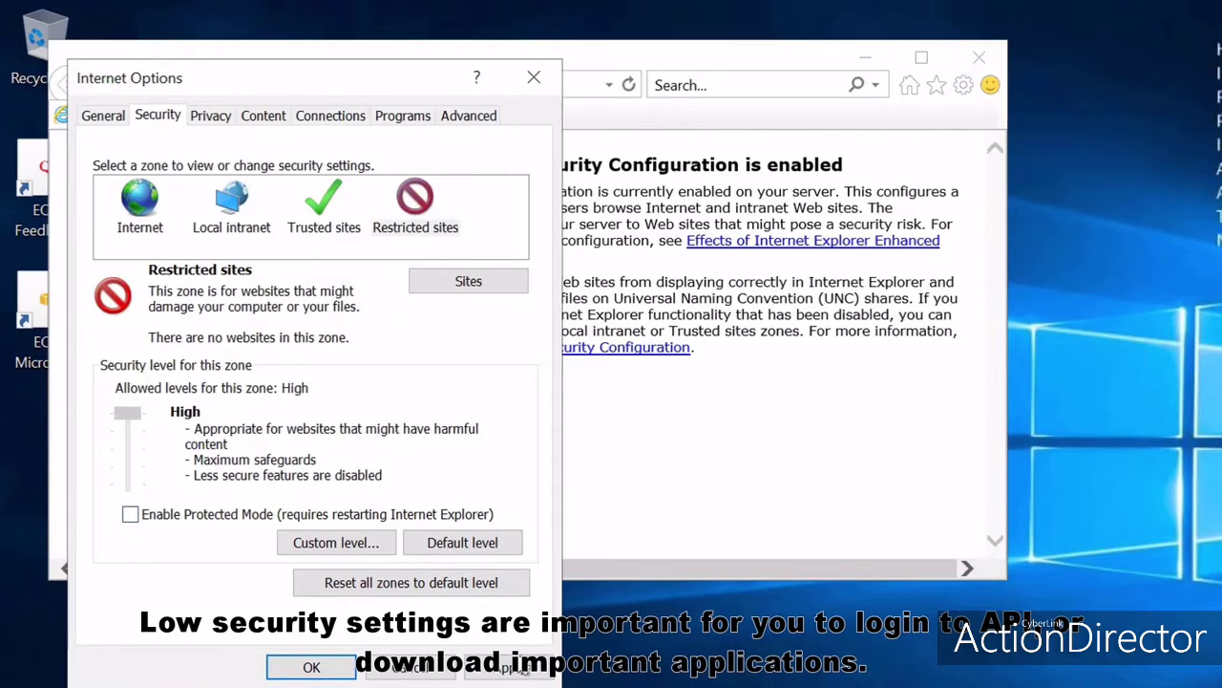
{"action": "left_click", "coordinate": [516, 668]}
{"action": "left_click", "coordinate": [855, 425]}
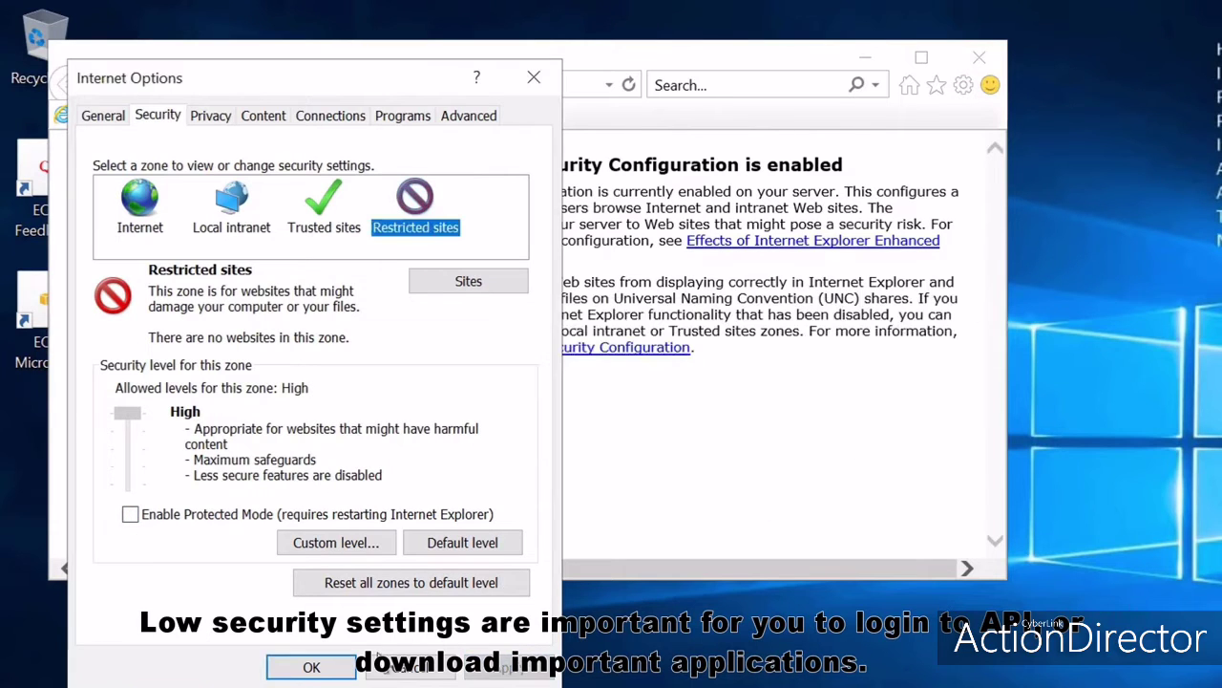
{"action": "left_click", "coordinate": [312, 667]}
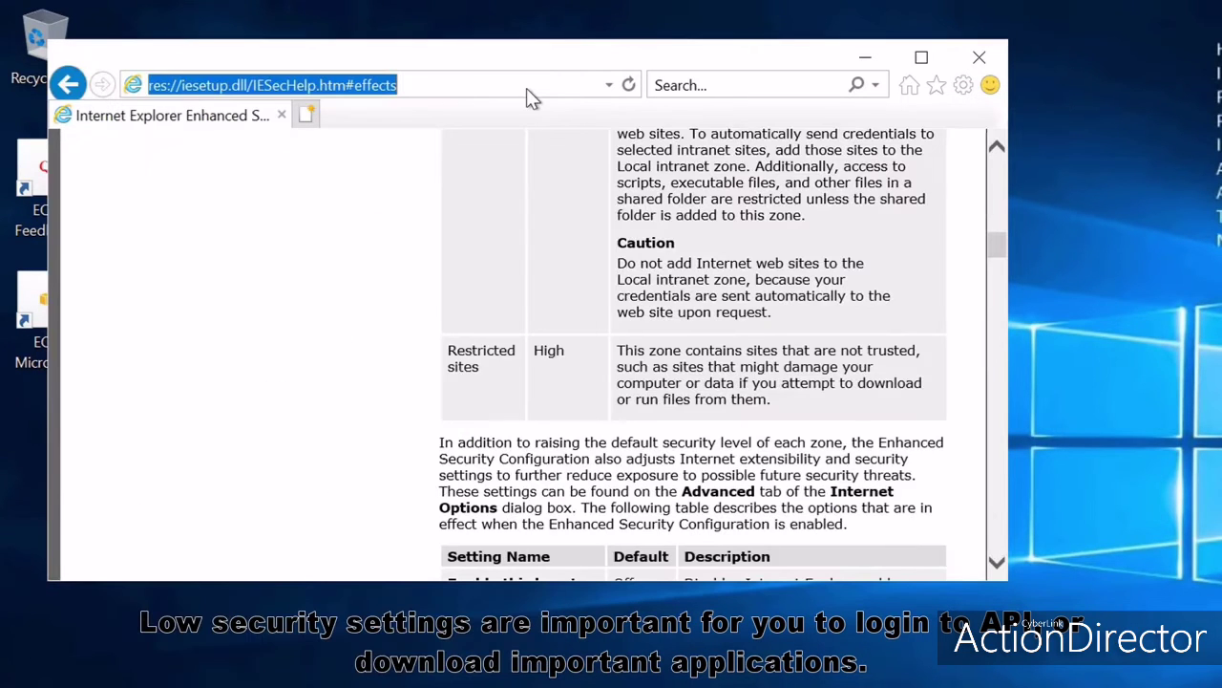
- Go to google.com, accept the security alert and stop the Protected Mode message from showing again
{"action": "type", "text": "google.com"}
{"action": "key", "text": "Return"}
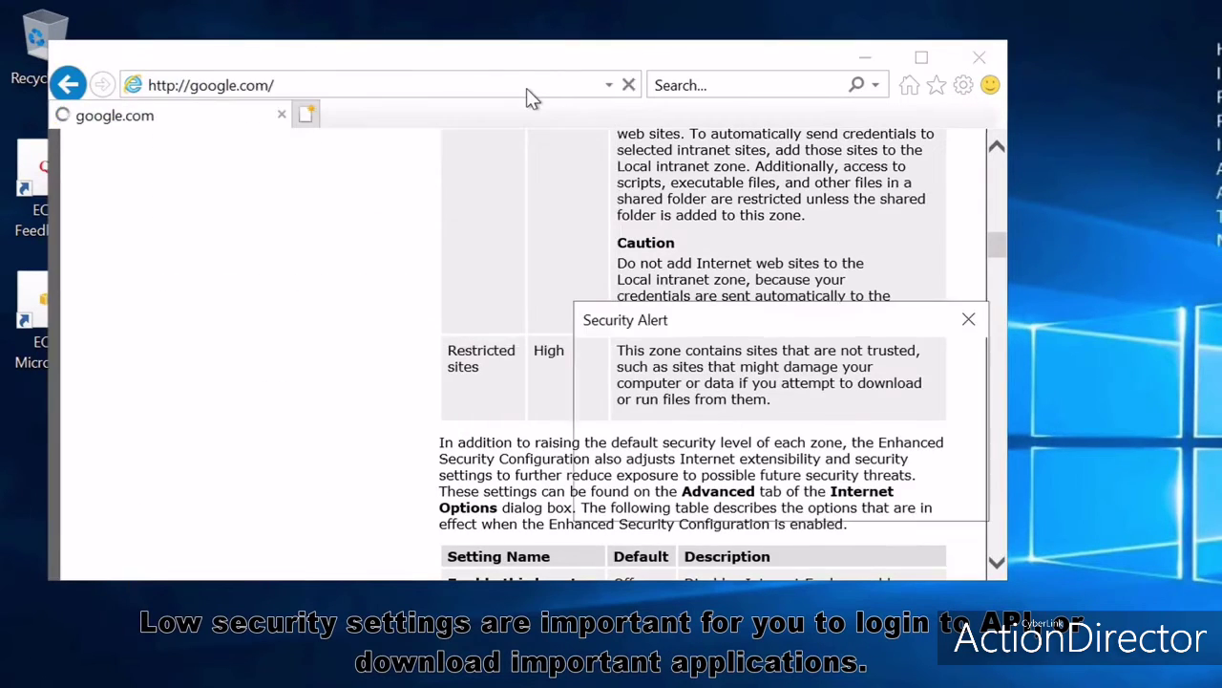
{"action": "key", "text": "Return"}
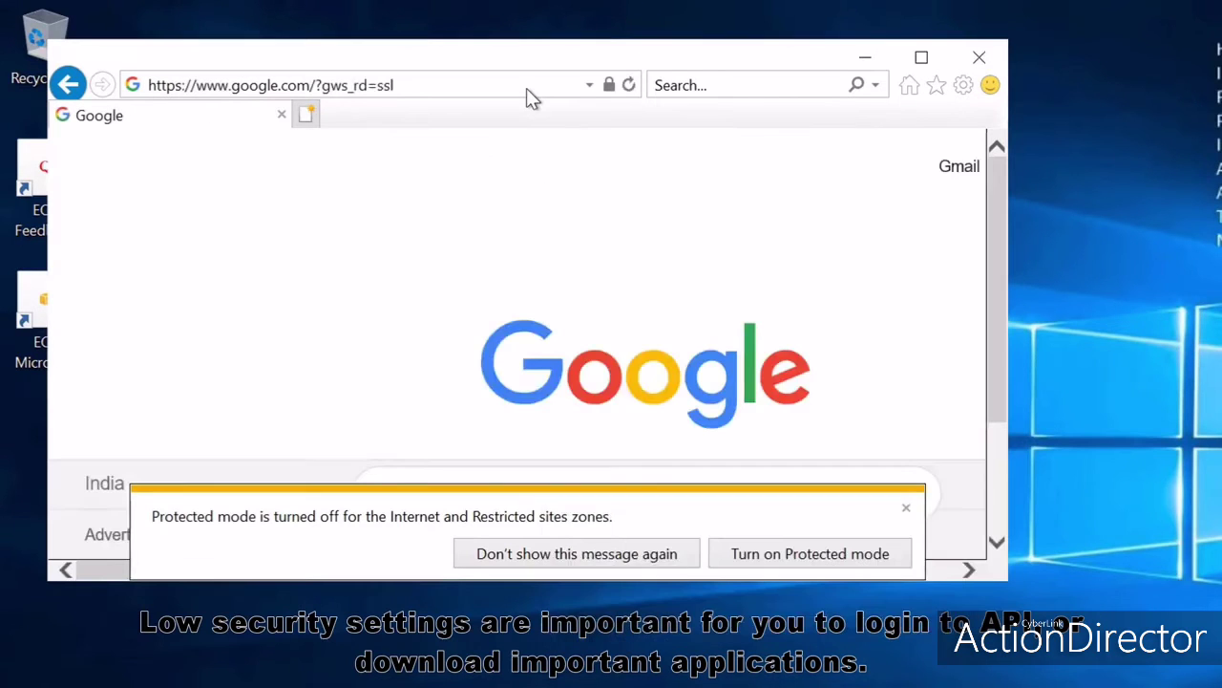
{"action": "left_click", "coordinate": [574, 555]}
- Search Google for "chrome download" and follow the redirect link in the maximized browser, dismissing the blocked-content warnings
{"action": "left_click", "coordinate": [595, 501]}
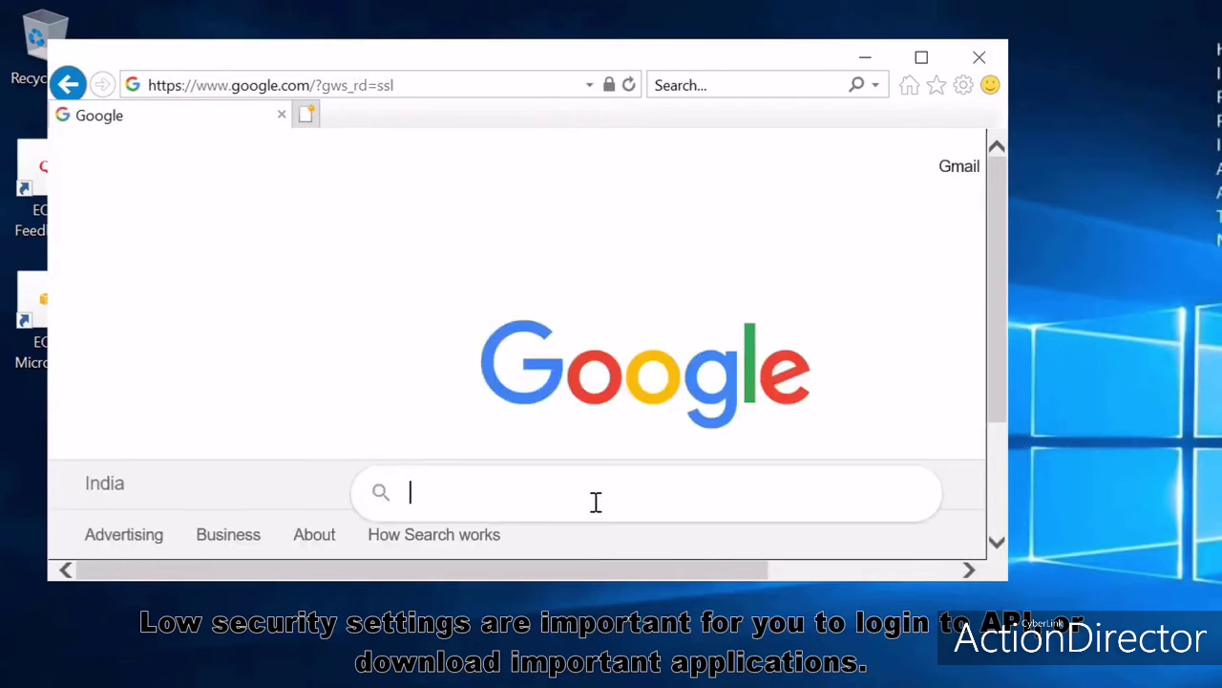
{"action": "type", "text": "chrome downlo"}
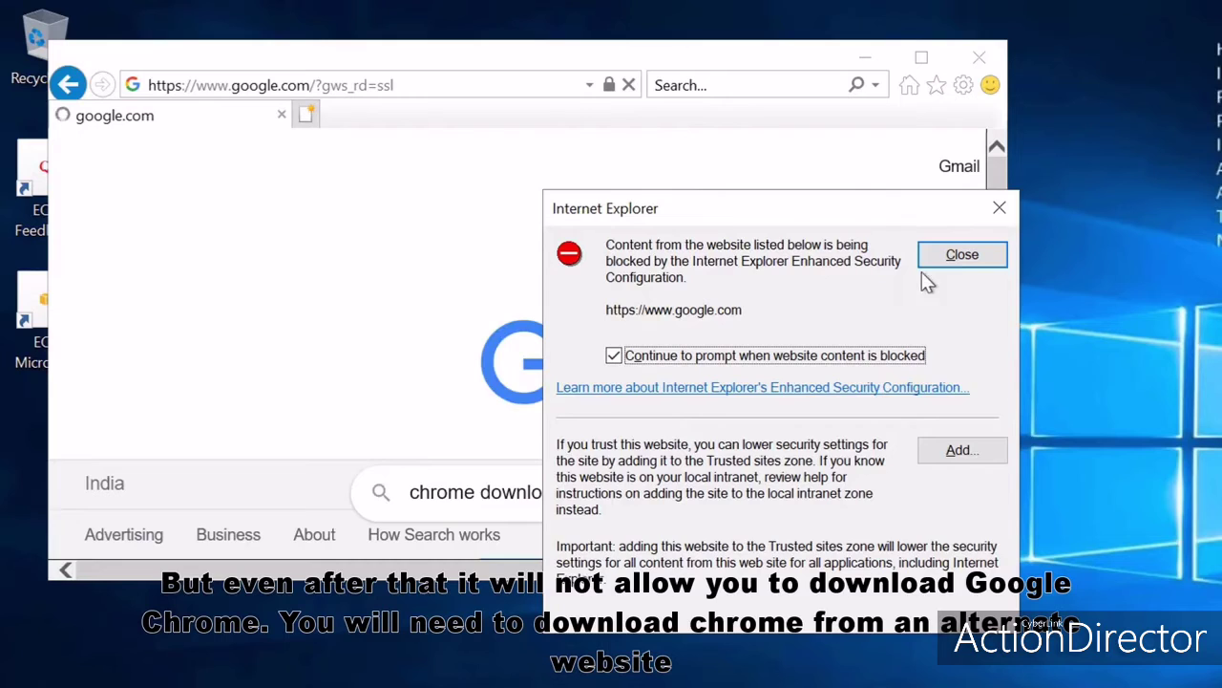
{"action": "left_click", "coordinate": [954, 257]}
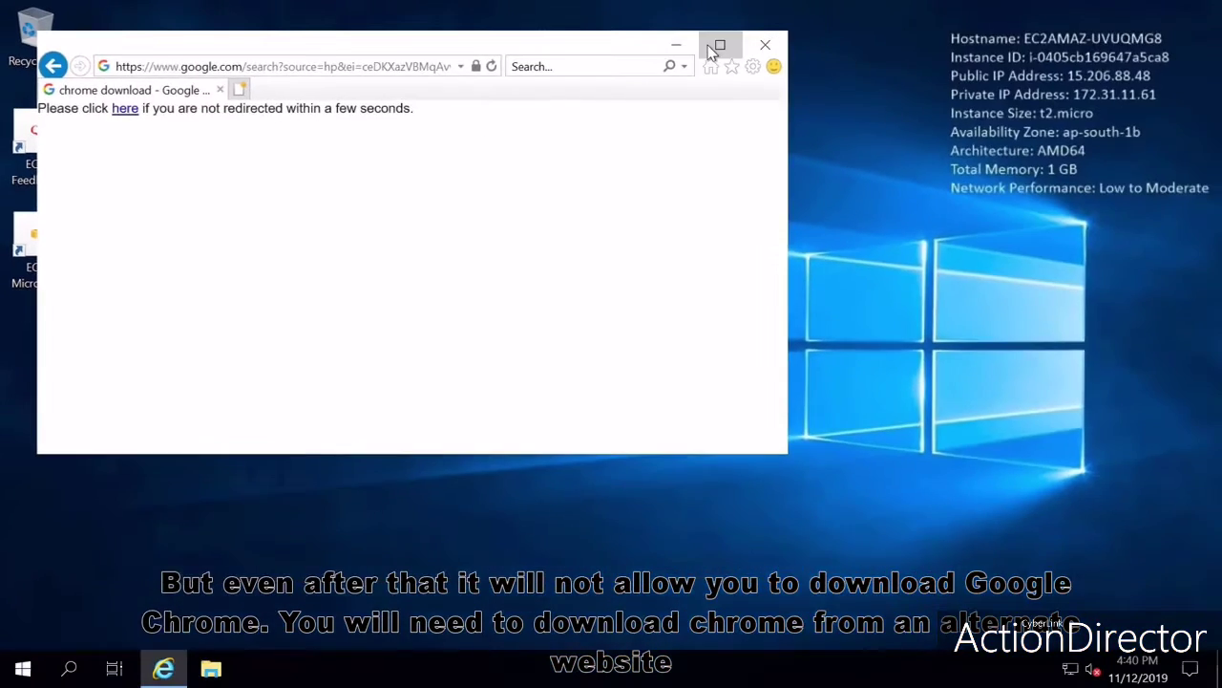
{"action": "left_click", "coordinate": [921, 57]}
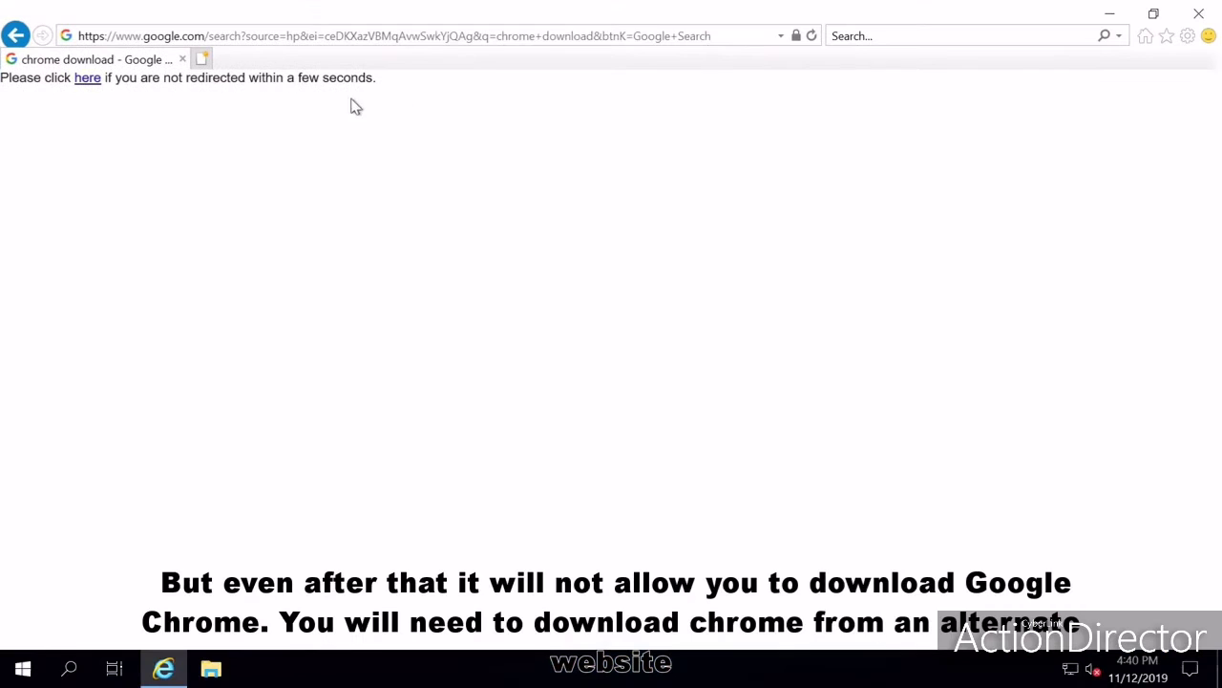
{"action": "left_click", "coordinate": [84, 82]}
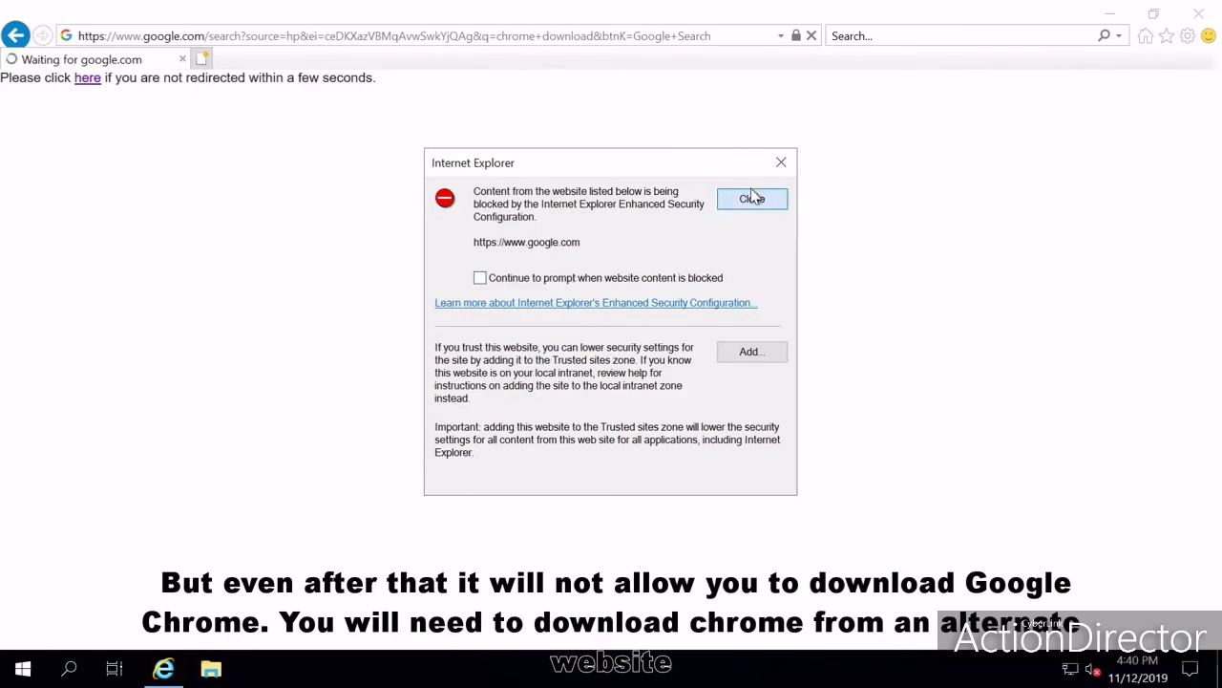
{"action": "left_click", "coordinate": [752, 197]}
- Open the sponsored Google Chrome result, accepting the security alert, and examine its download page
{"action": "left_click", "coordinate": [493, 238]}
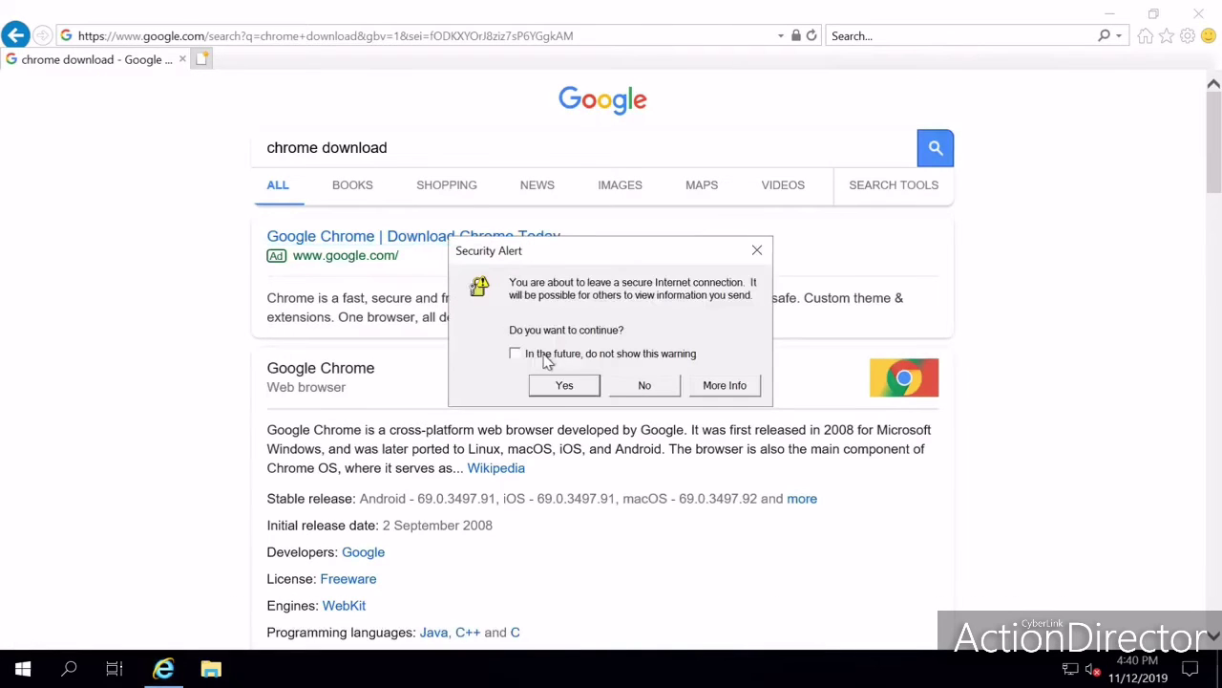
{"action": "left_click", "coordinate": [559, 384]}
{"action": "scroll", "coordinate": [618, 573], "scroll_direction": "down", "scroll_amount": 1}
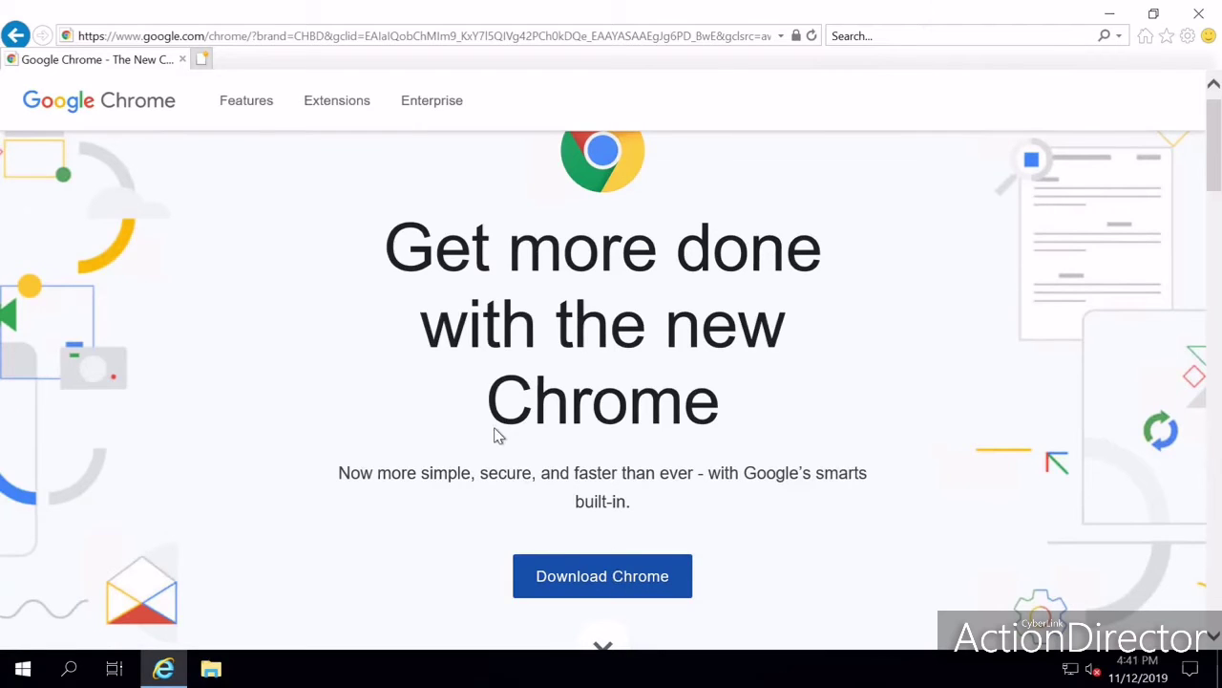
{"action": "scroll", "coordinate": [497, 433], "scroll_direction": "down", "scroll_amount": 2}
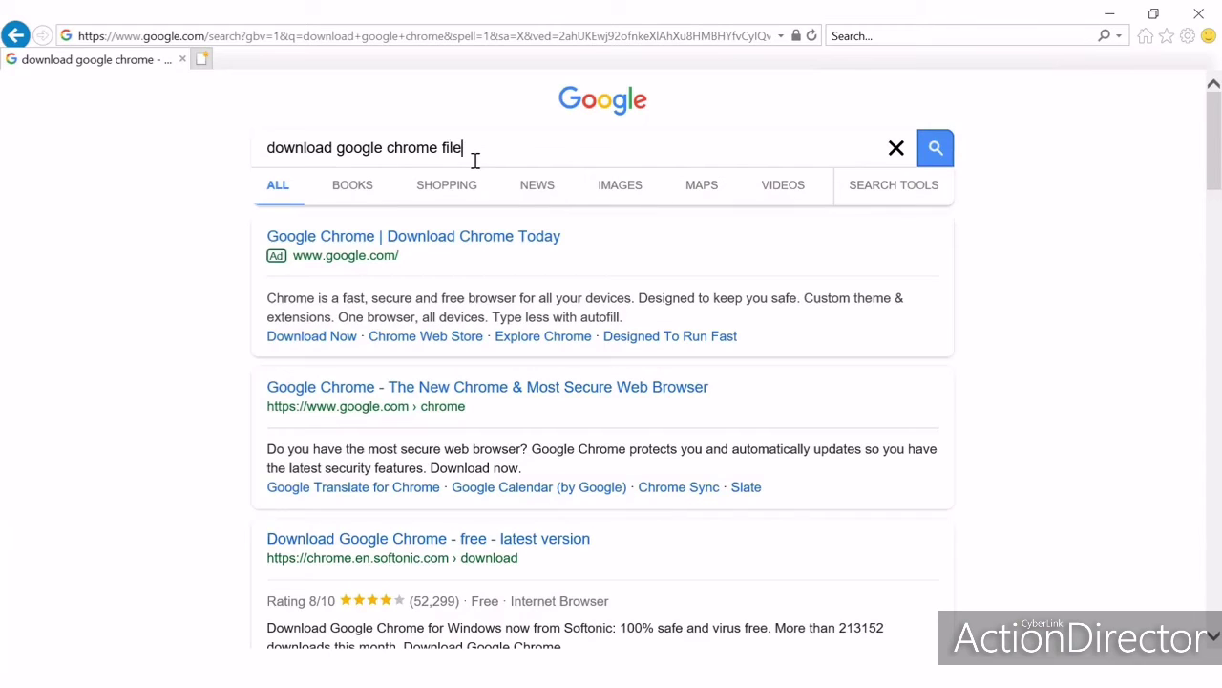
- Search Google for "download google chrome file" and open the filecroco.com result
{"action": "key", "text": "Return"}
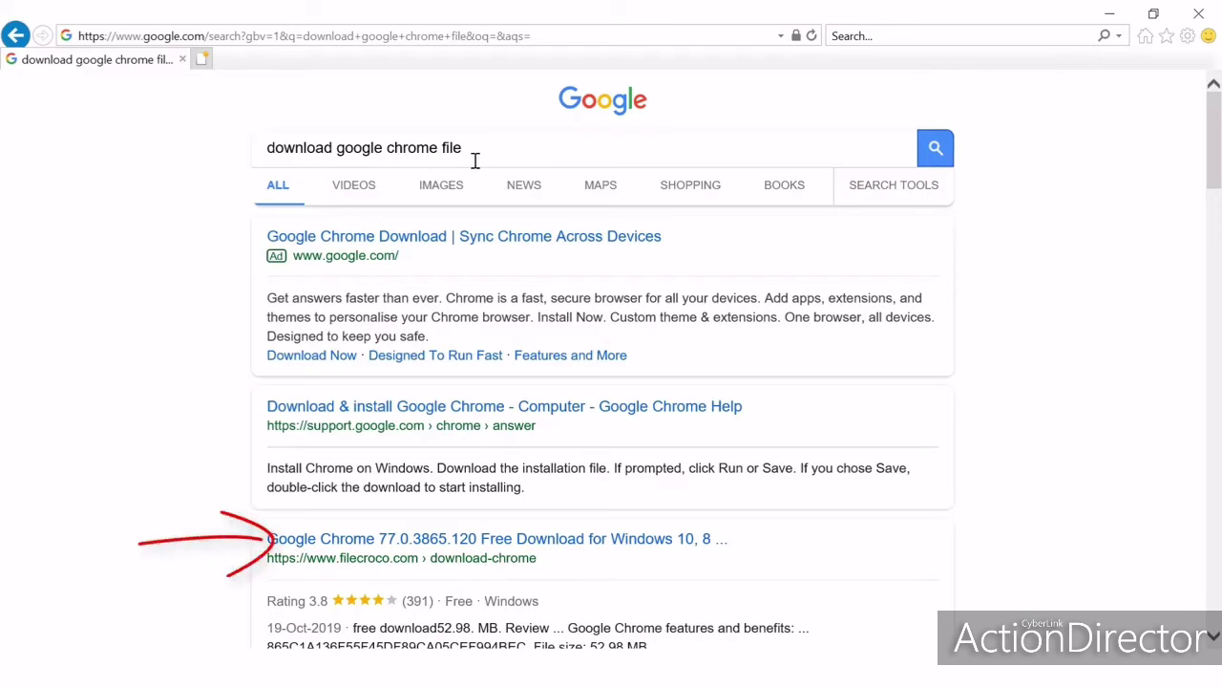
{"action": "left_click", "coordinate": [394, 540]}
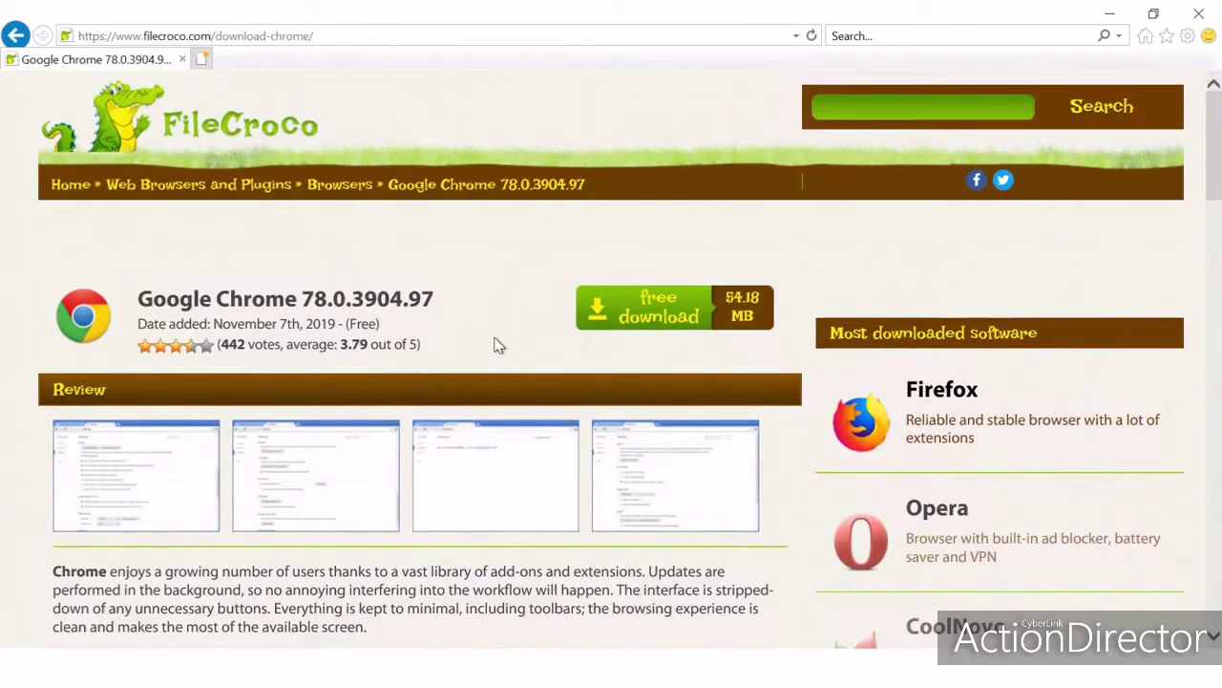
- Download the 64-bit version of Google Chrome 78.0.3904.97 from FileCroco's internal mirror
{"action": "left_click", "coordinate": [620, 314]}
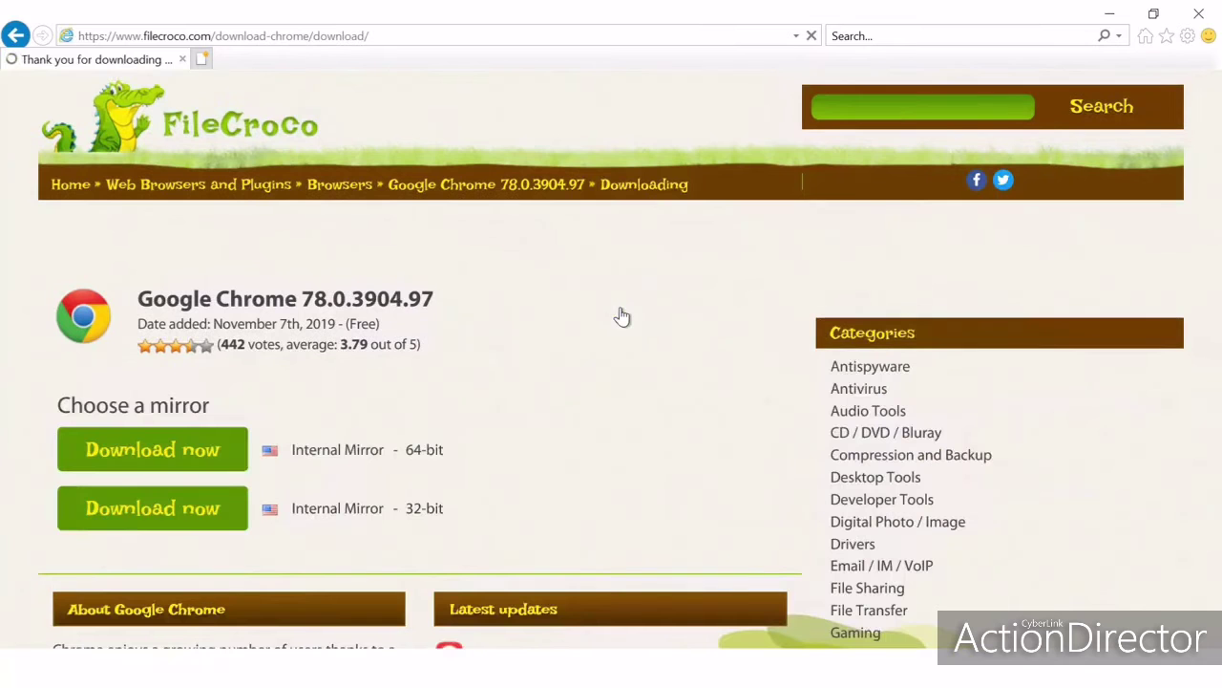
{"action": "left_click", "coordinate": [182, 450]}
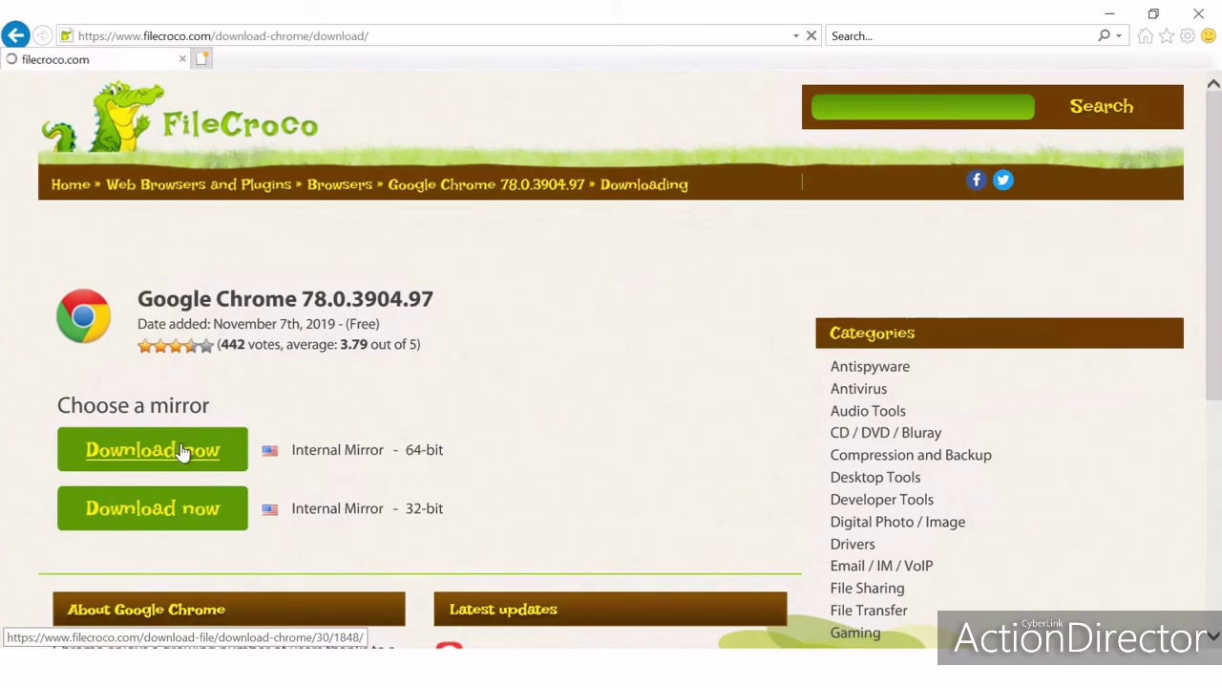
{"action": "left_click", "coordinate": [564, 385]}
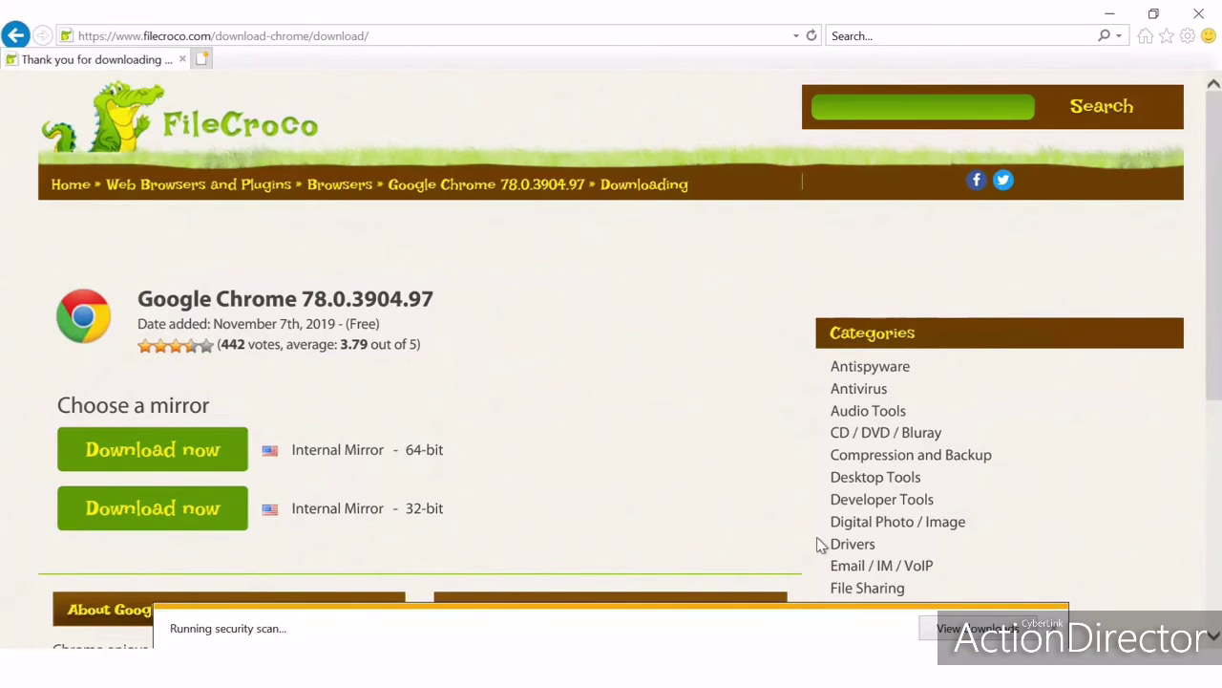